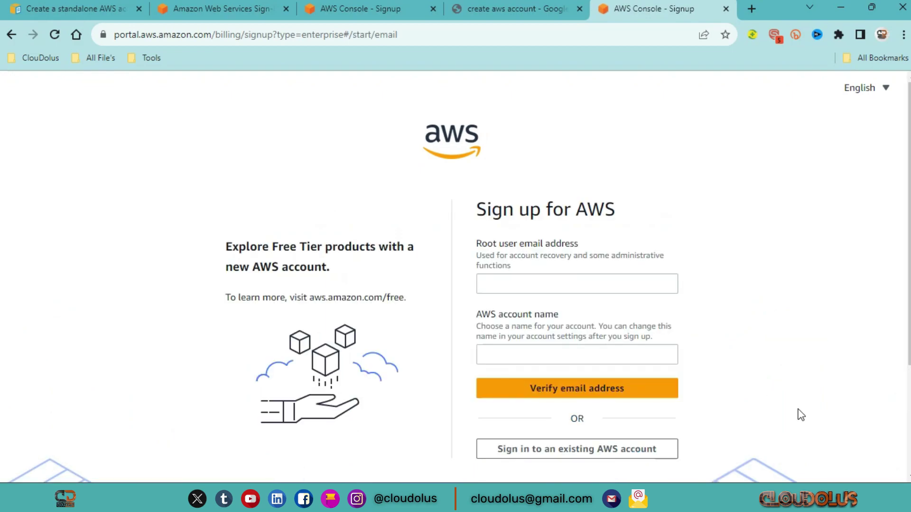
- Enter the root user email address and the AWS account name, and request email verification
scroll(791, 408, "down", 3)
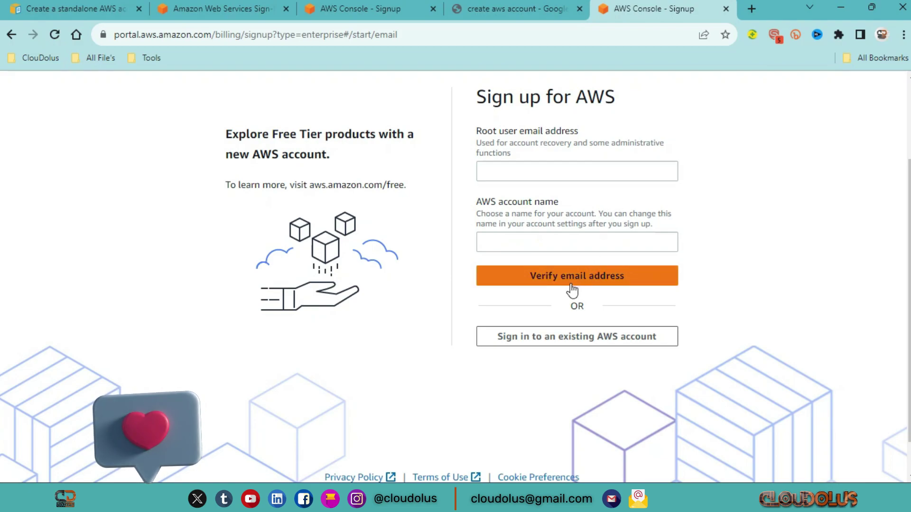
left_click(551, 172)
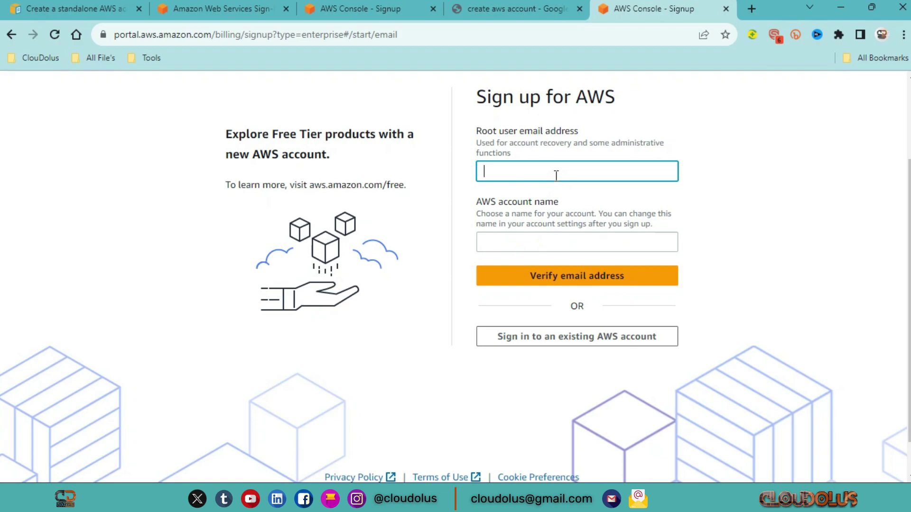
left_click(634, 277)
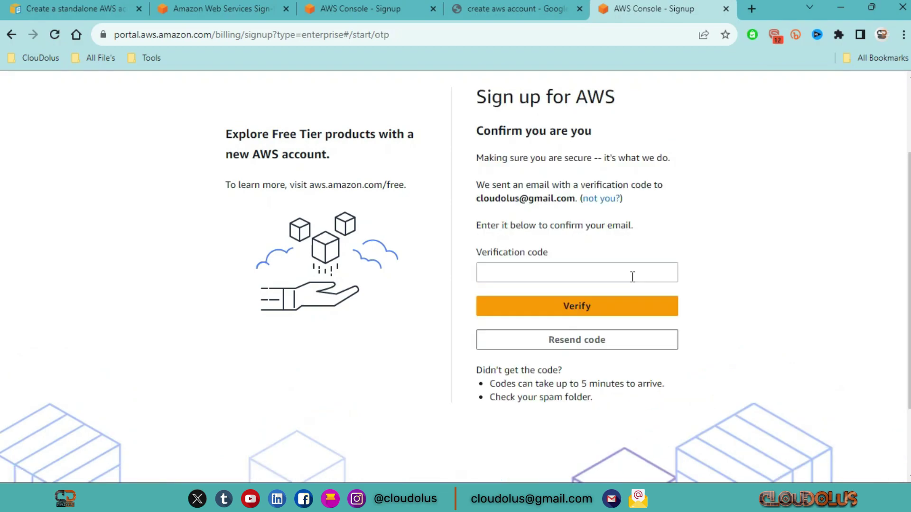
- Copy the verification code from the AWS email in Gmail, enter it in the sign-up form's Verification code field and verify it
left_click(632, 278)
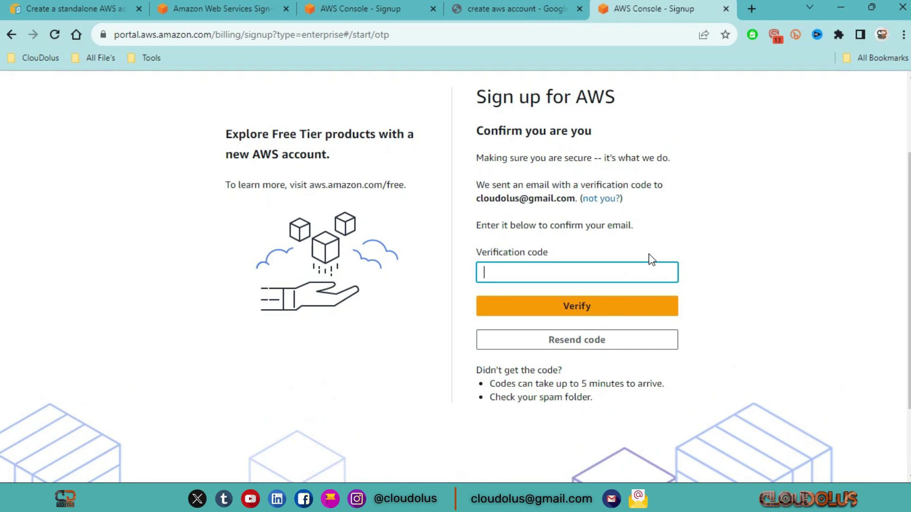
left_click(751, 8)
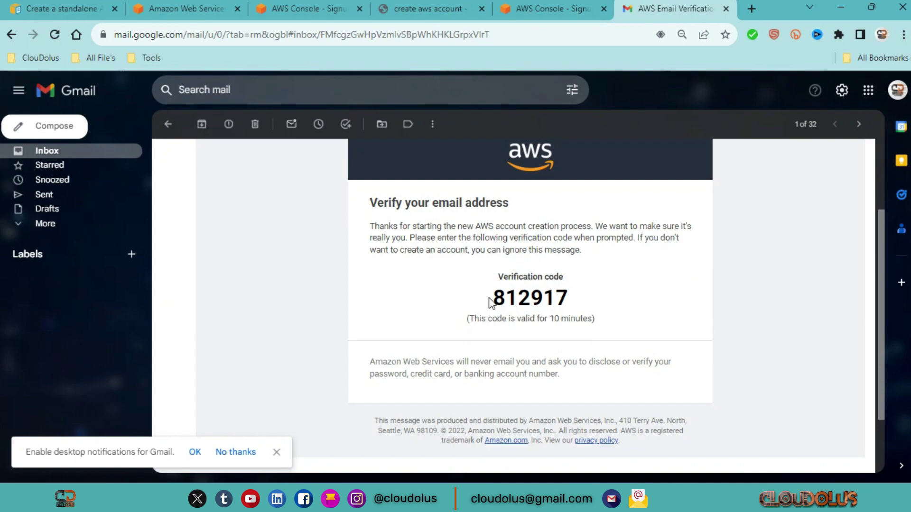
left_click_drag(492, 298, 571, 298)
key("ctrl+c")
key("ctrl+Page_Up")
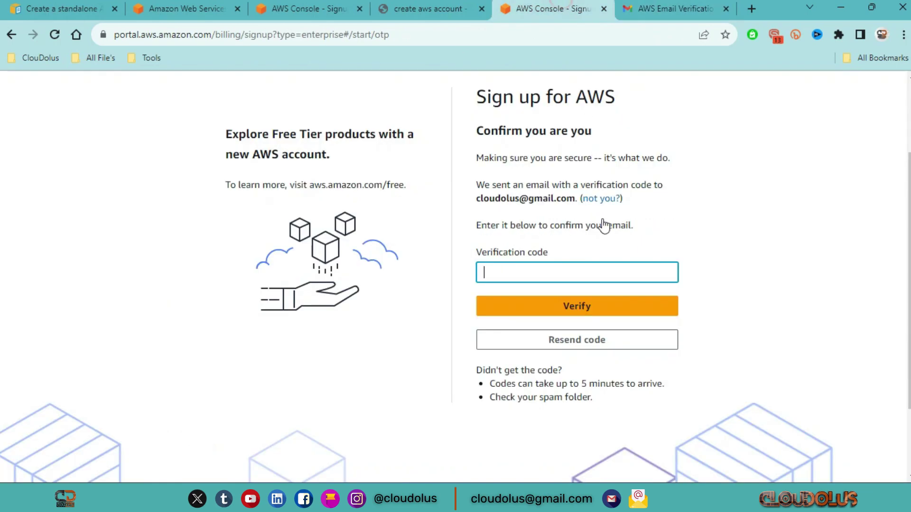
left_click(588, 260)
key("ctrl+v")
left_click(613, 317)
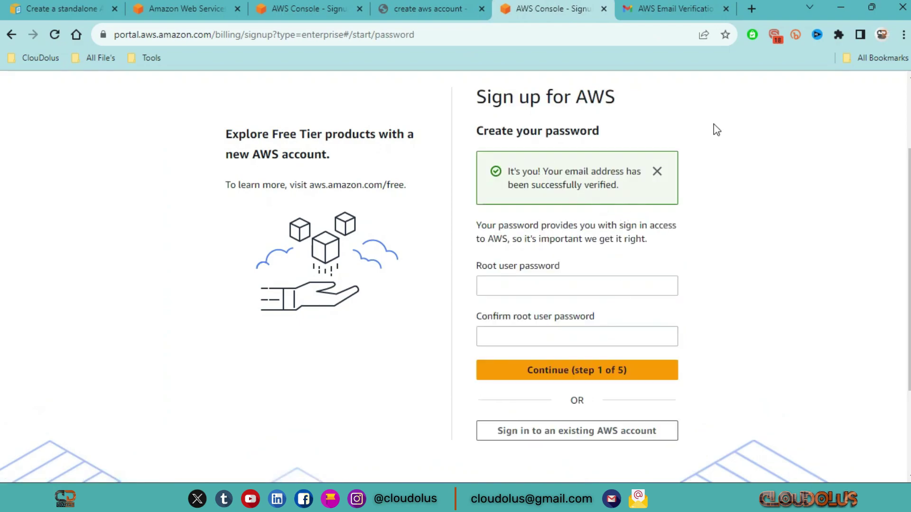
- Outline the email verification success message with a red annotation rectangle
key("ctrl+shift+h")
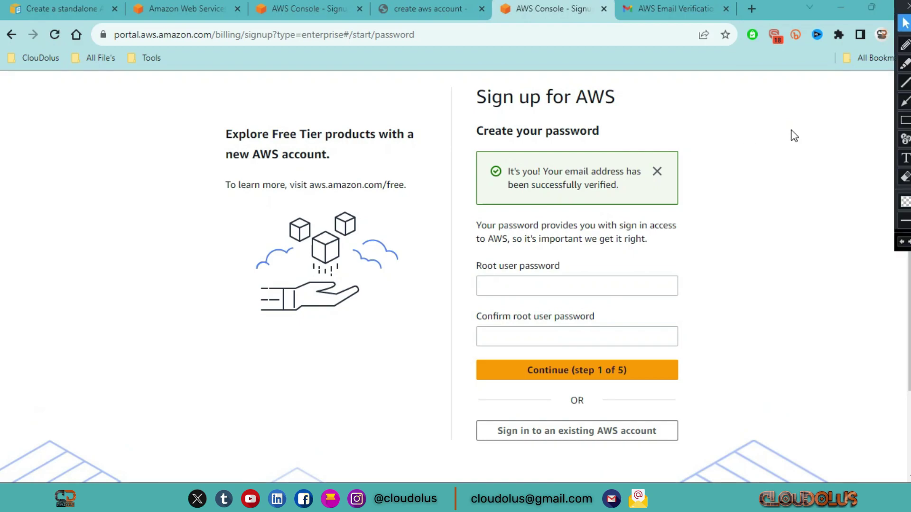
left_click(904, 120)
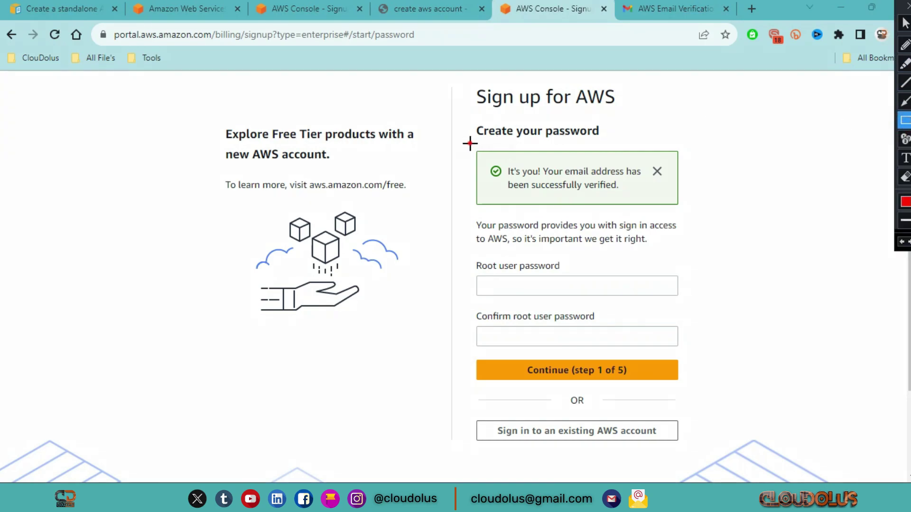
mouse_move(470, 143)
left_mouse_down()
mouse_move(541, 192)
mouse_move(691, 206)
mouse_move(708, 220)
mouse_move(695, 210)
left_mouse_up()
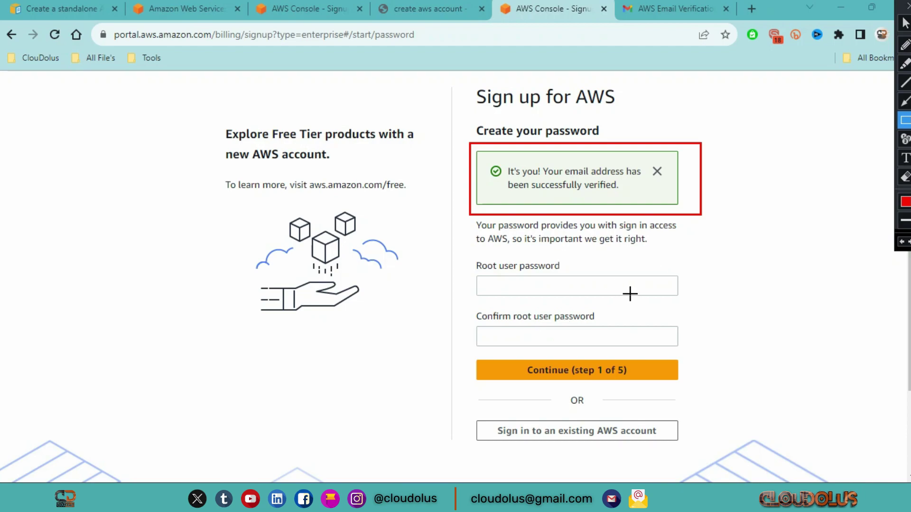
- Enter and confirm the root user password, complete the security check, and continue to the contact information
left_click(662, 266)
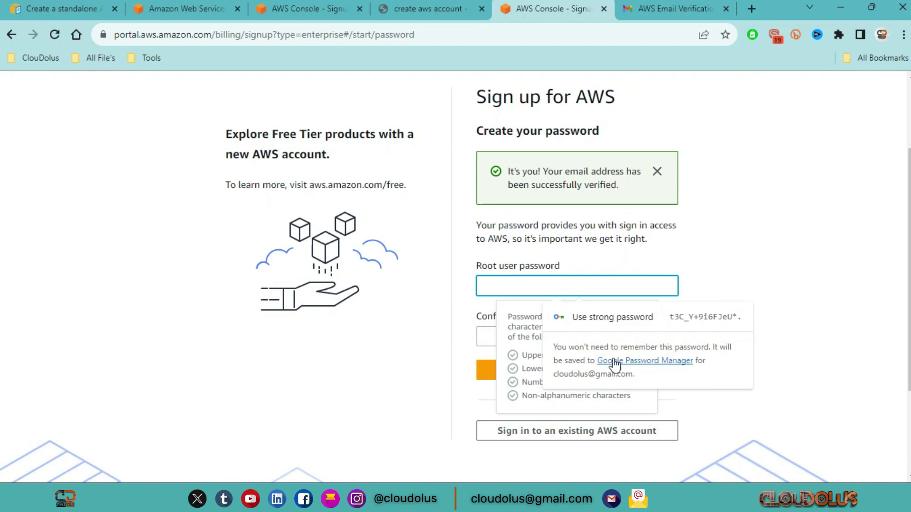
left_click(672, 370)
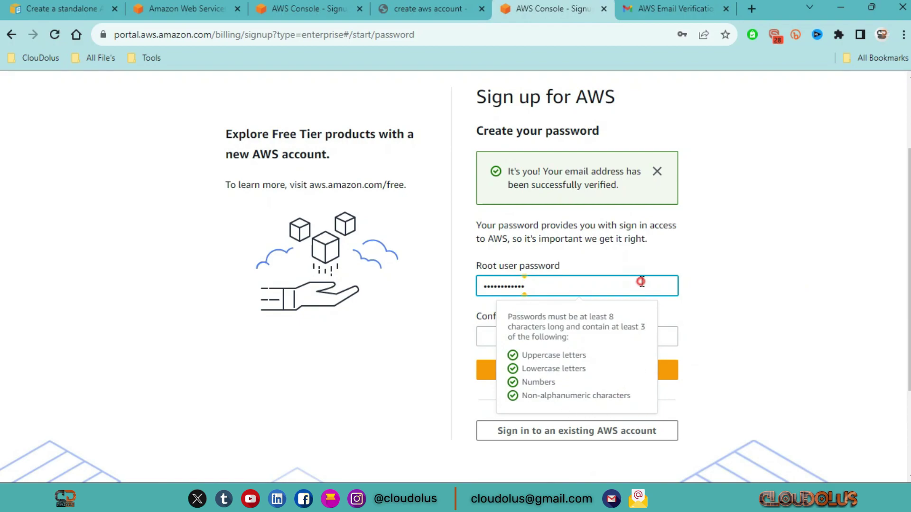
left_click(486, 338)
key("ctrl+v")
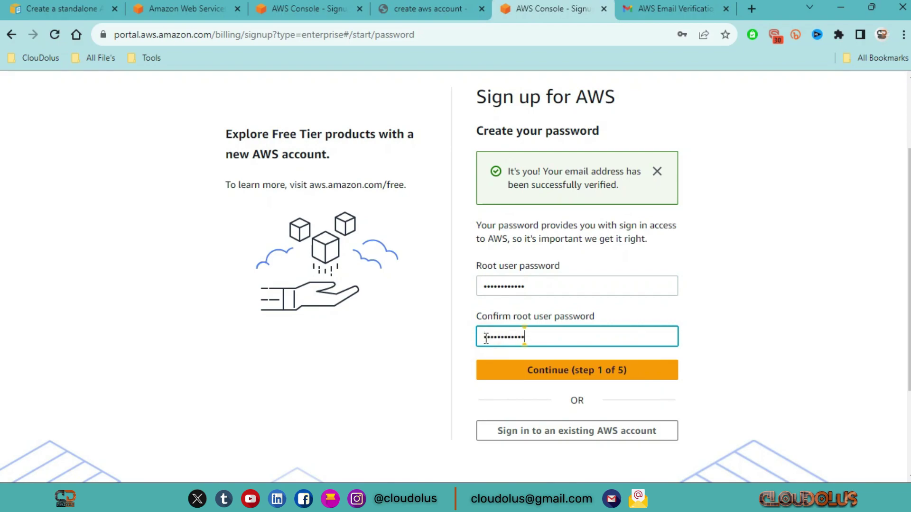
left_click(606, 378)
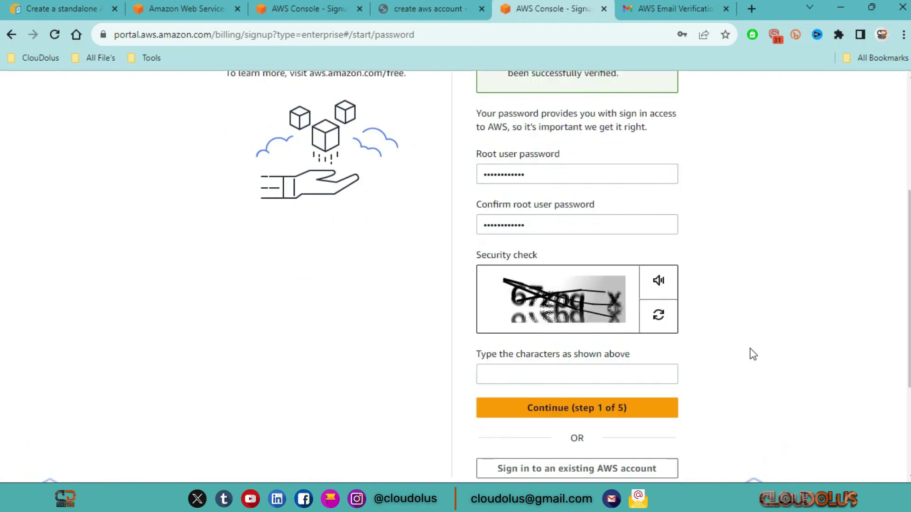
left_click(595, 370)
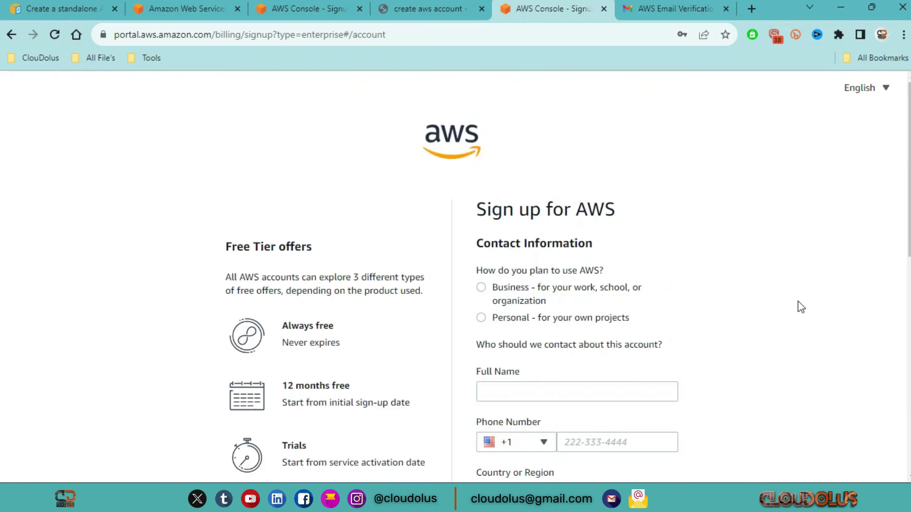
- Fill in the contact's name, phone number and address with Bangladesh as the country, and choose Personal use for own projects
scroll(780, 313, "down", 2)
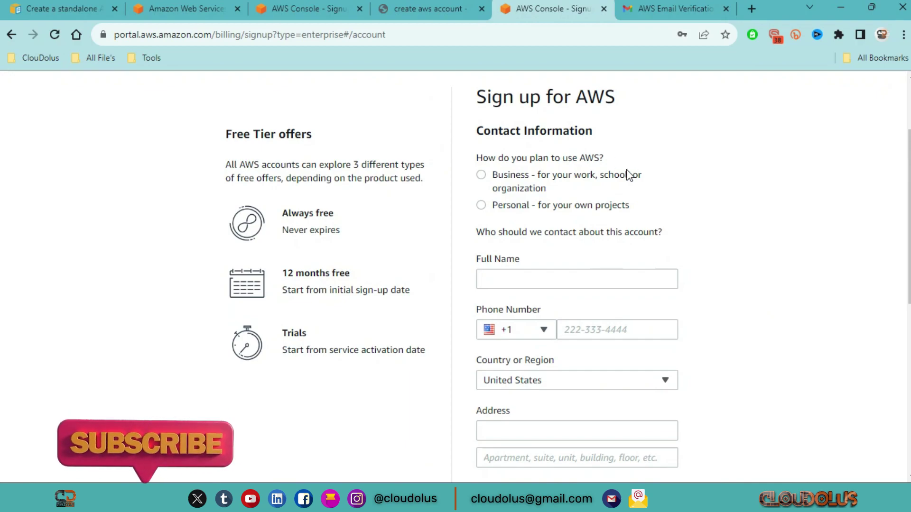
scroll(539, 232, "up", 2)
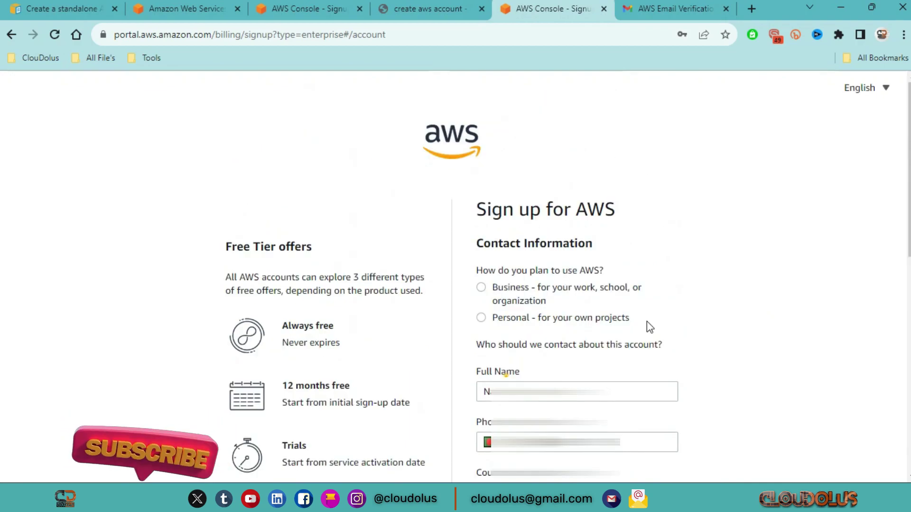
left_click(481, 318)
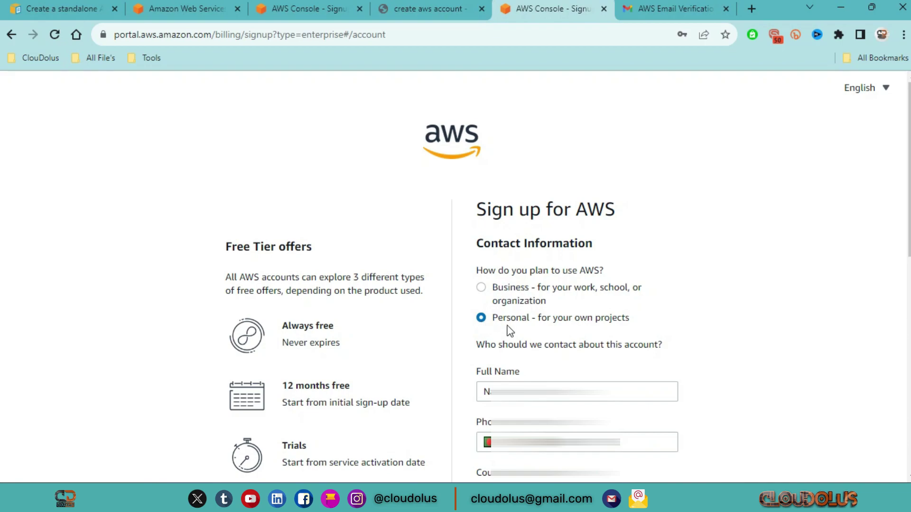
scroll(539, 332, "down", 2)
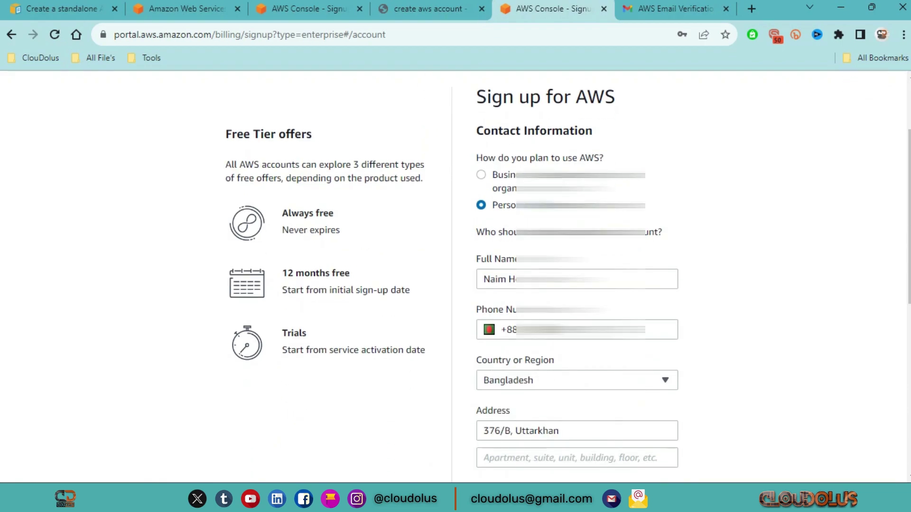
scroll(488, 185, "down", 2)
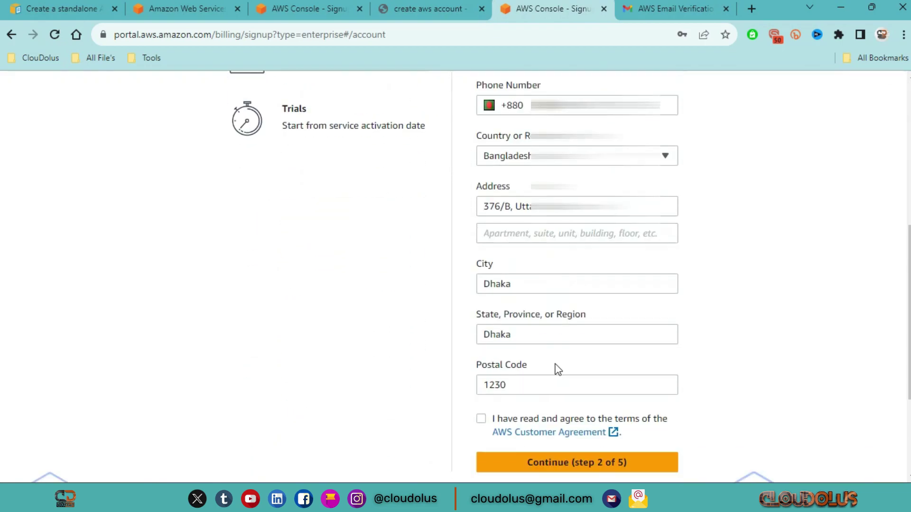
- Accept the AWS Customer Agreement terms and continue to the billing information
scroll(556, 368, "down", 2)
scroll(545, 369, "down", 2)
left_click(480, 306)
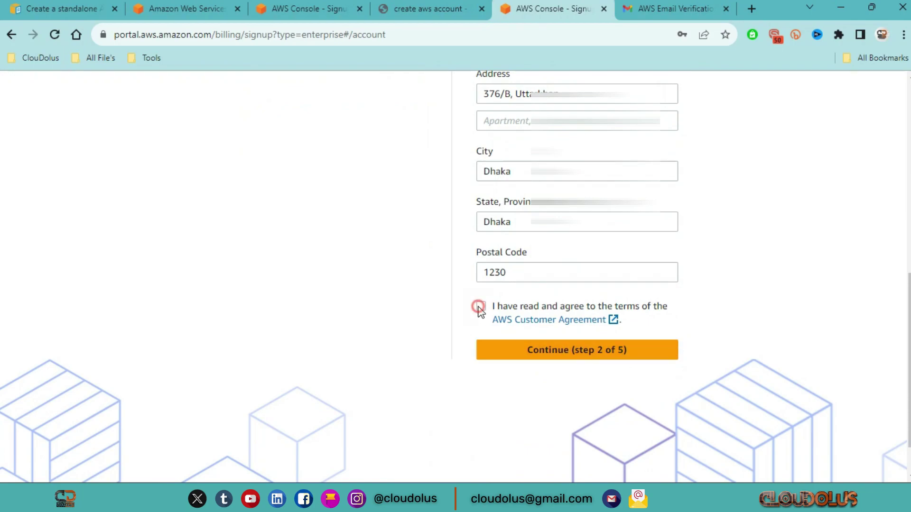
left_click(558, 353)
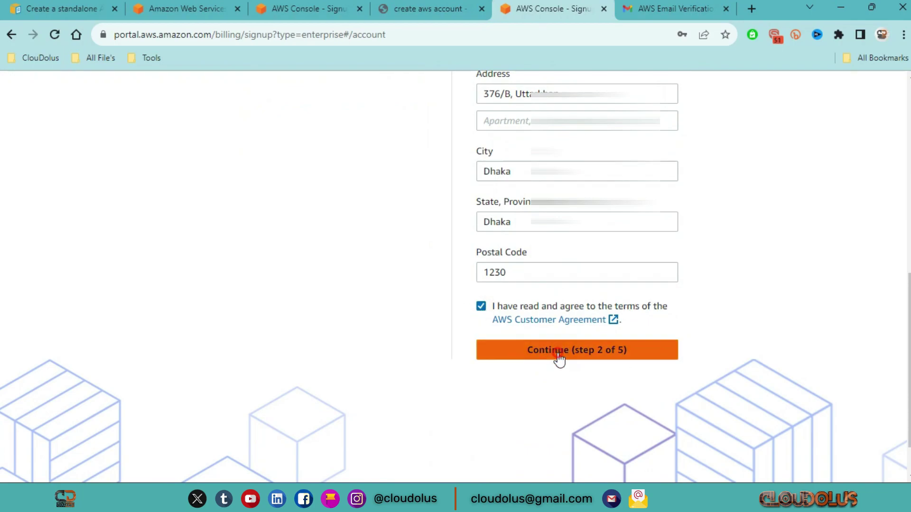
left_click(687, 254)
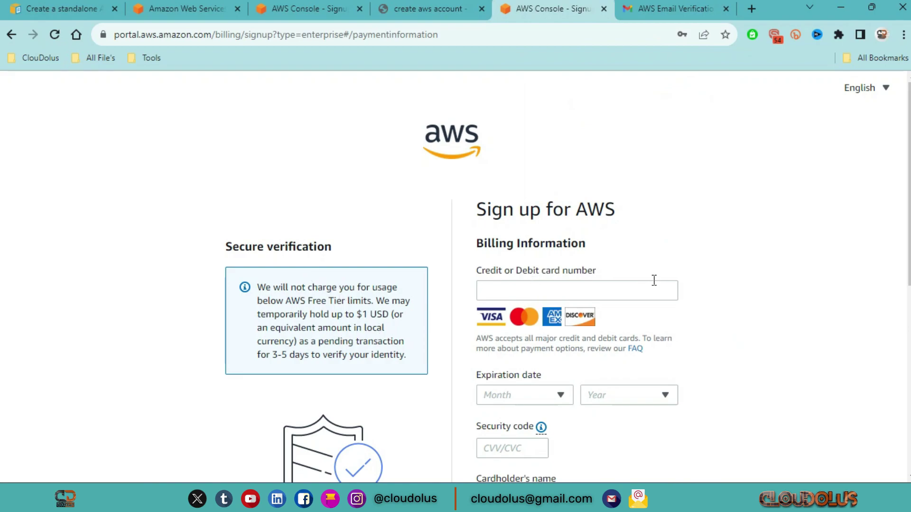
- Review the billing form's card and billing address fields, and the secure verification notice on the temporary hold and its duration
scroll(650, 281, "down", 2)
scroll(677, 163, "down", 4)
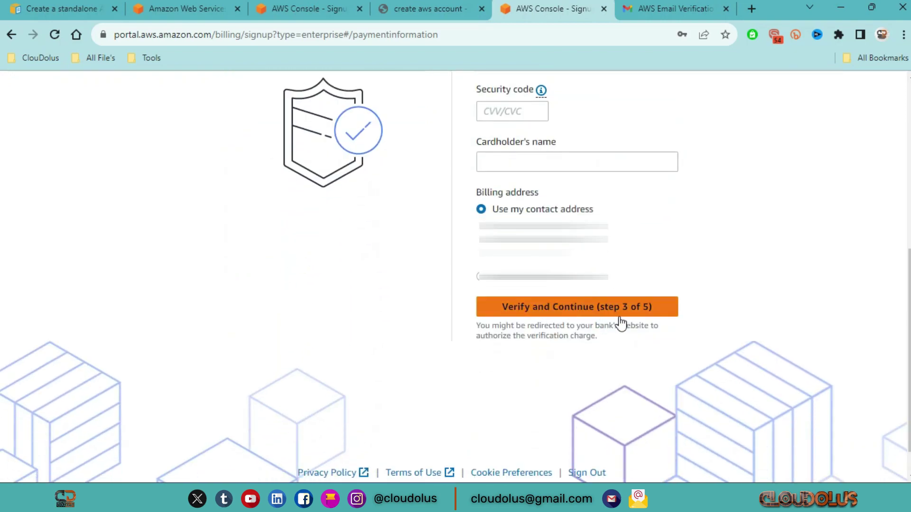
scroll(617, 322, "up", 4)
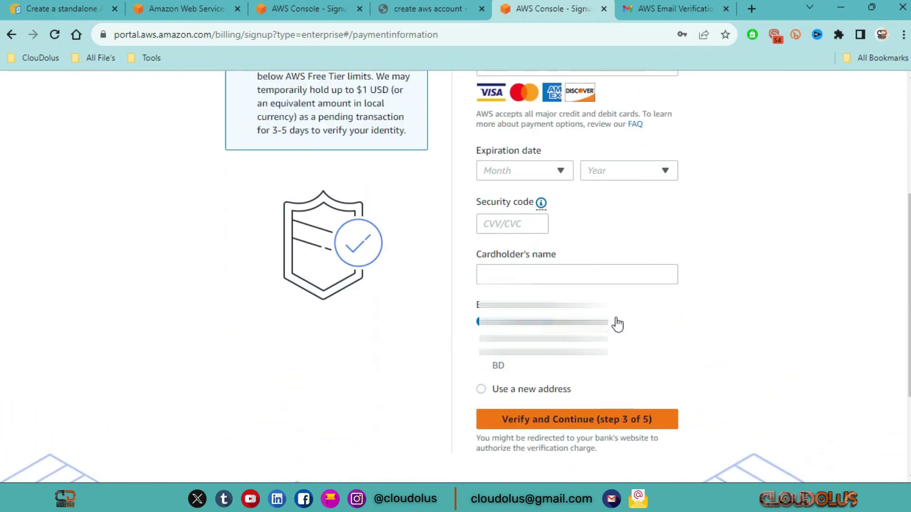
scroll(617, 323, "up", 2)
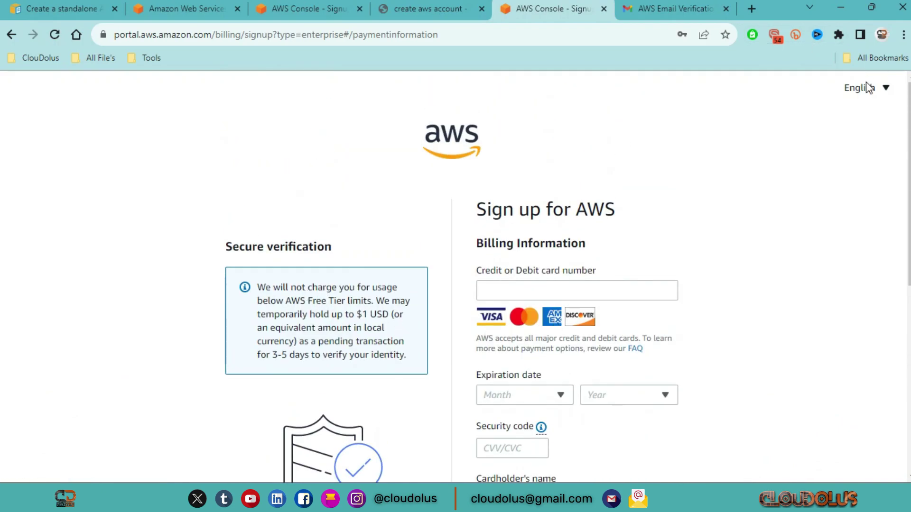
left_click_drag(257, 315, 403, 315)
scroll(591, 293, "down", 8)
scroll(589, 291, "up", 8)
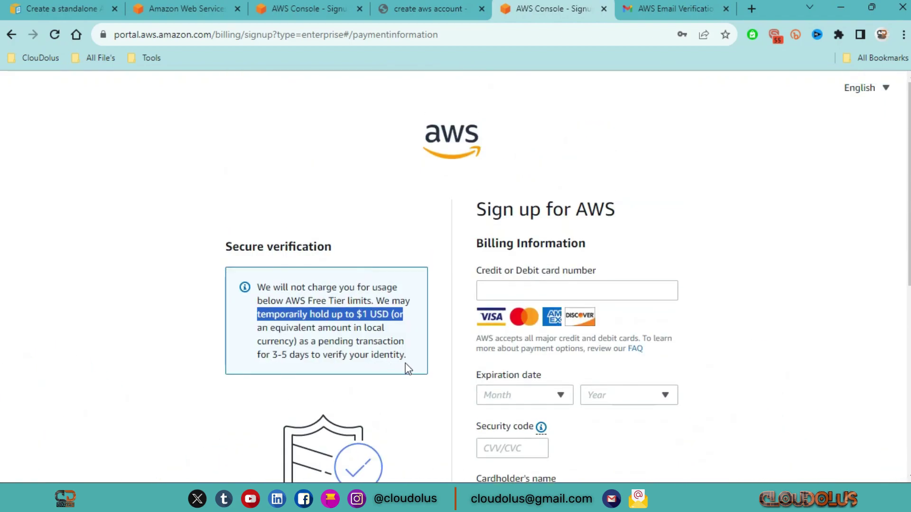
left_click_drag(407, 368, 247, 356)
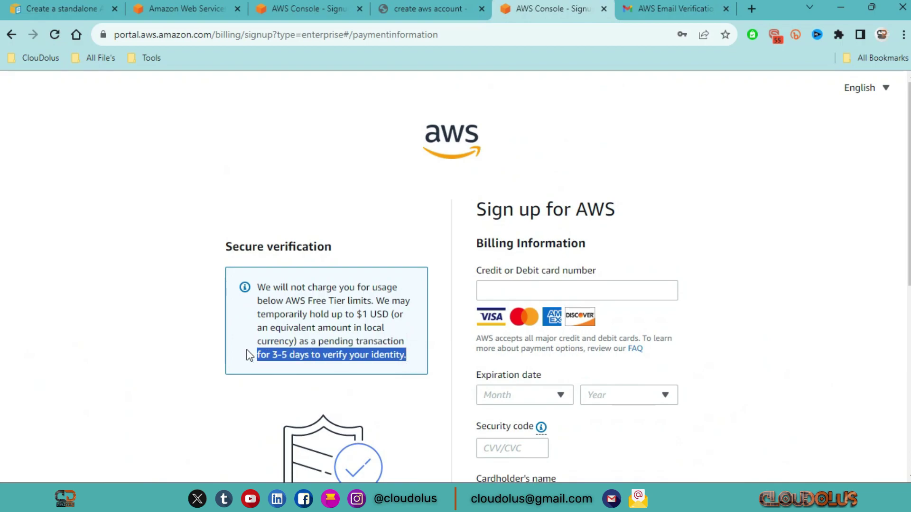
left_click(773, 274)
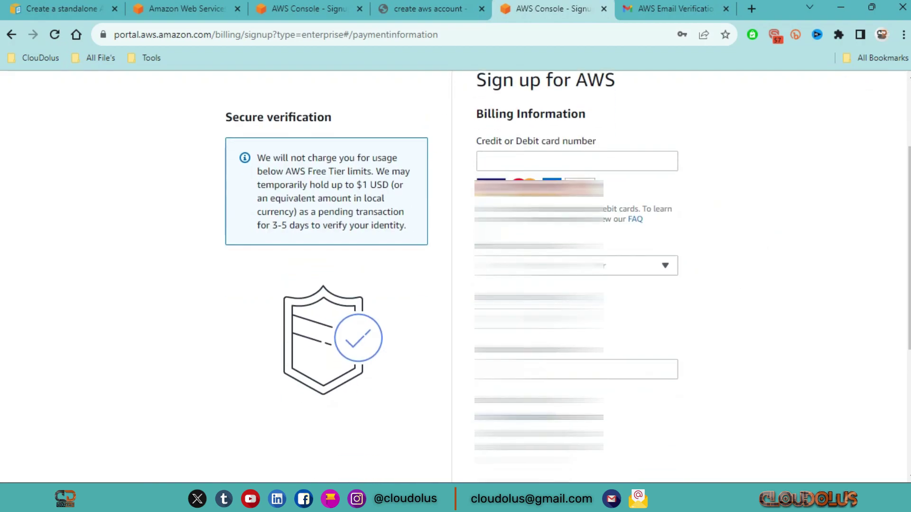
scroll(554, 315, "down", 4)
scroll(554, 315, "up", 4)
scroll(554, 315, "down", 3)
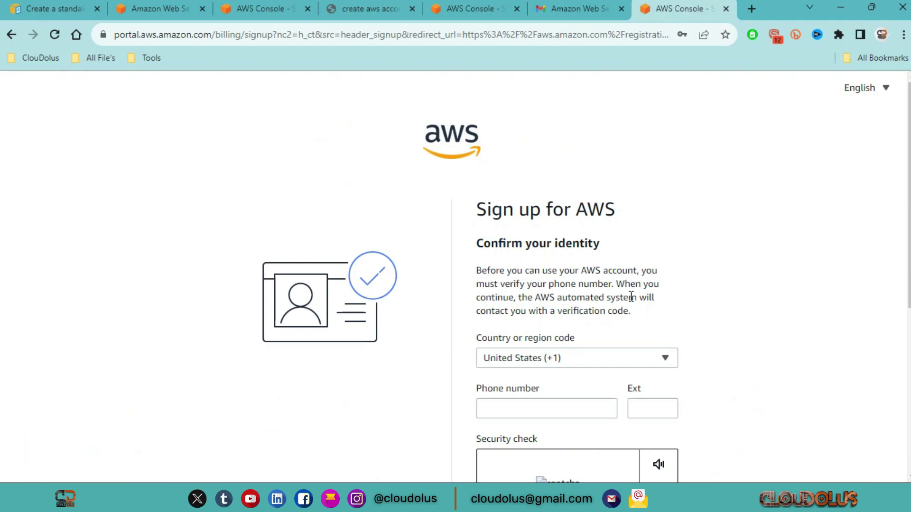
- Try to confirm the identity by phone with the Bangladesh (+880) country code
scroll(631, 296, "down", 3)
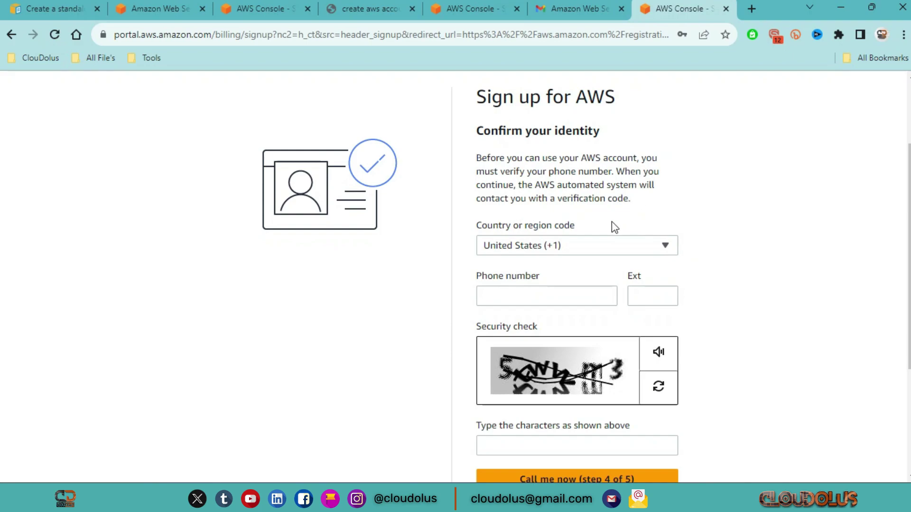
scroll(617, 228, "down", 3)
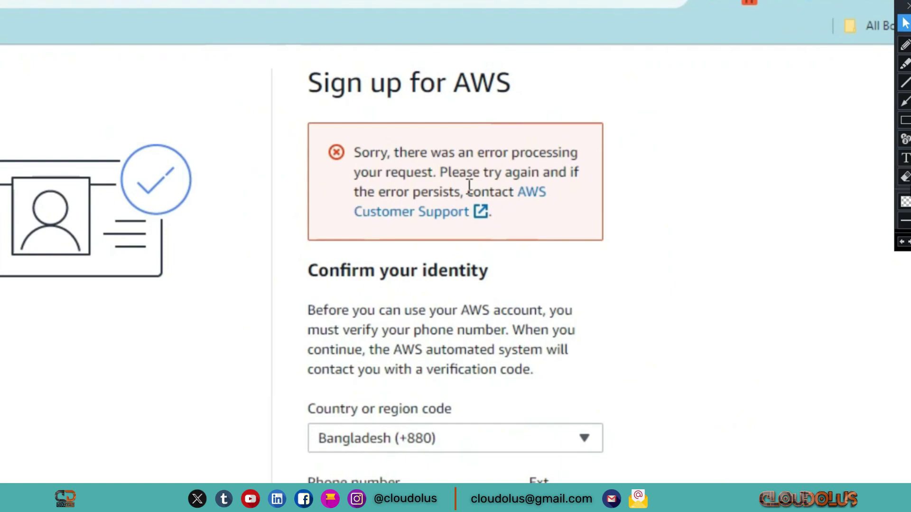
- Outline the AWS Customer Support link in the error message with a red annotation rectangle
left_click(905, 120)
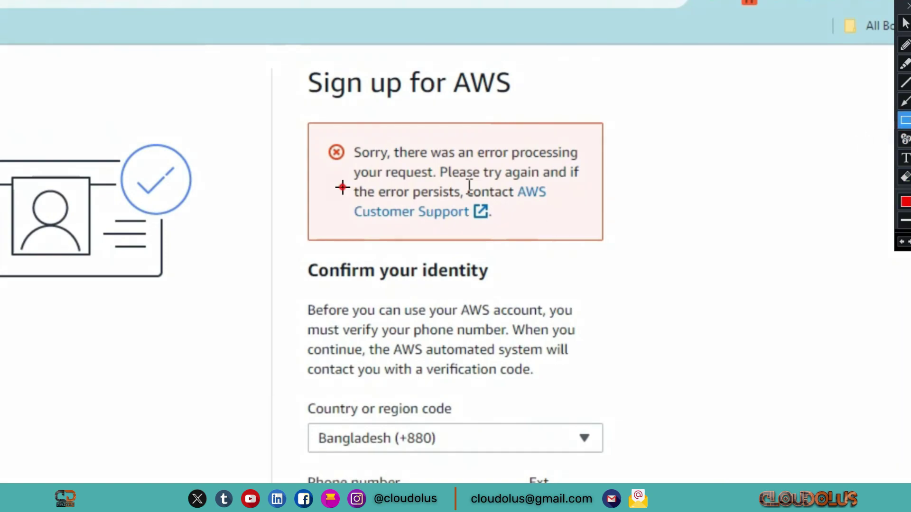
mouse_move(342, 187)
left_mouse_down()
mouse_move(553, 204)
mouse_move(567, 235)
left_mouse_up()
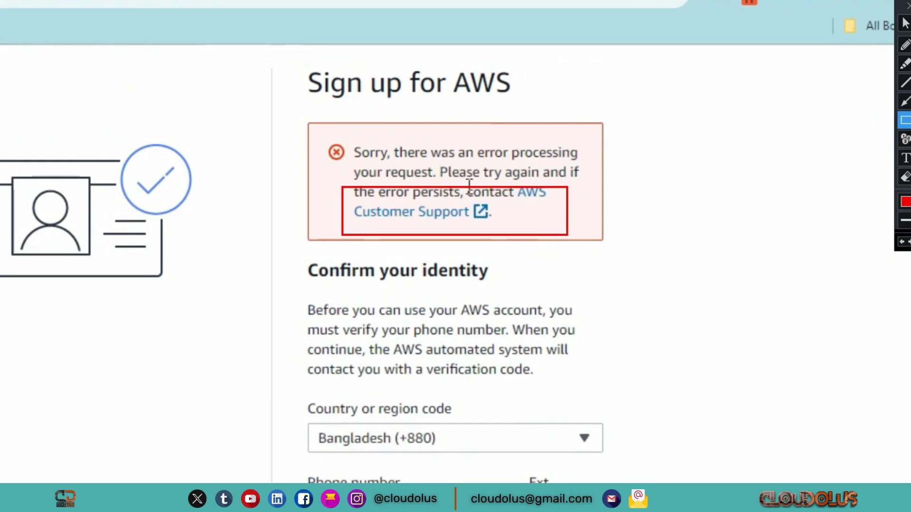
left_click(904, 242)
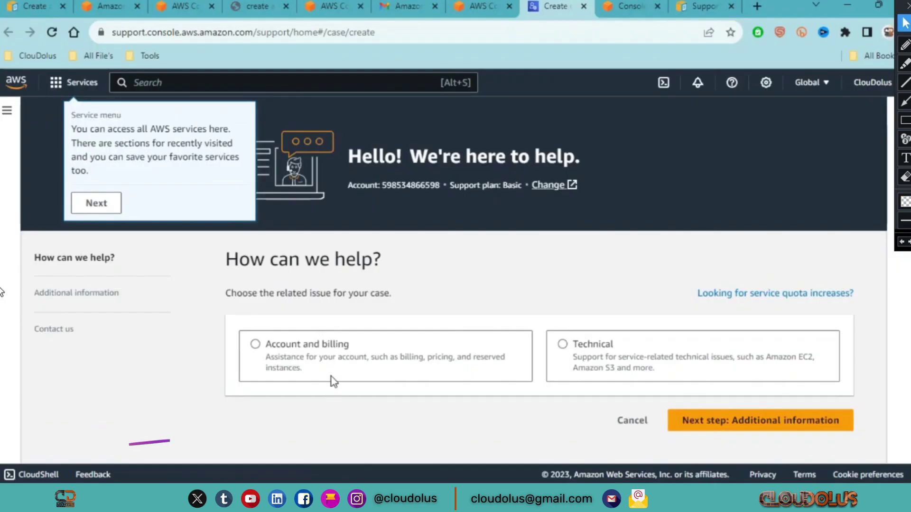
- Choose an Account and billing support case and set its service to Account
left_click(358, 357)
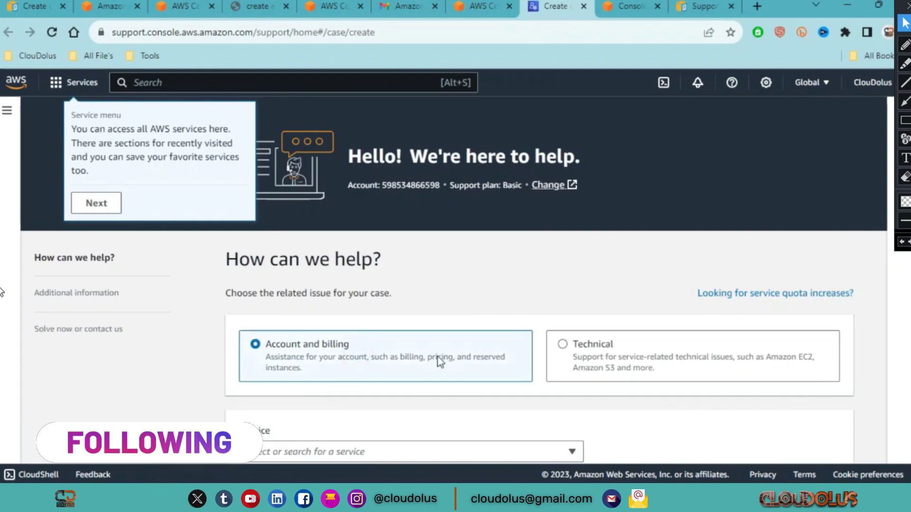
scroll(677, 366, "down", 4)
left_click(554, 280)
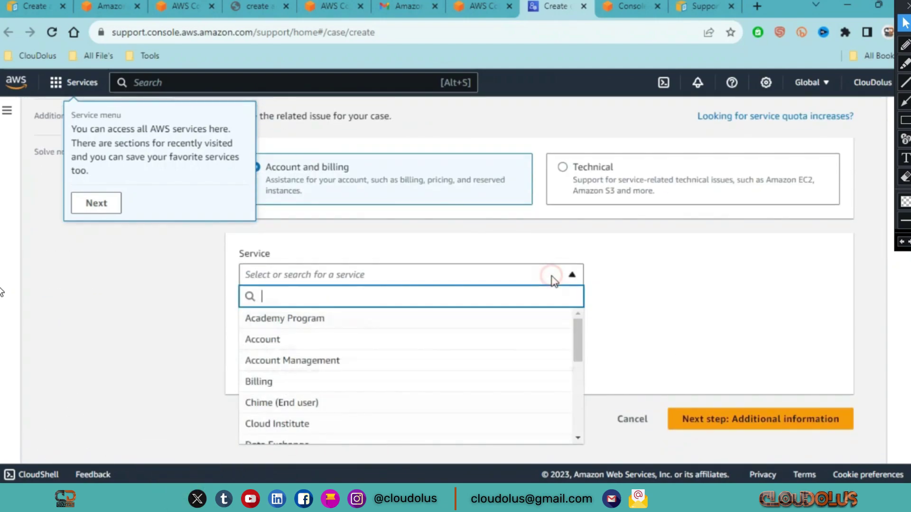
left_click(334, 340)
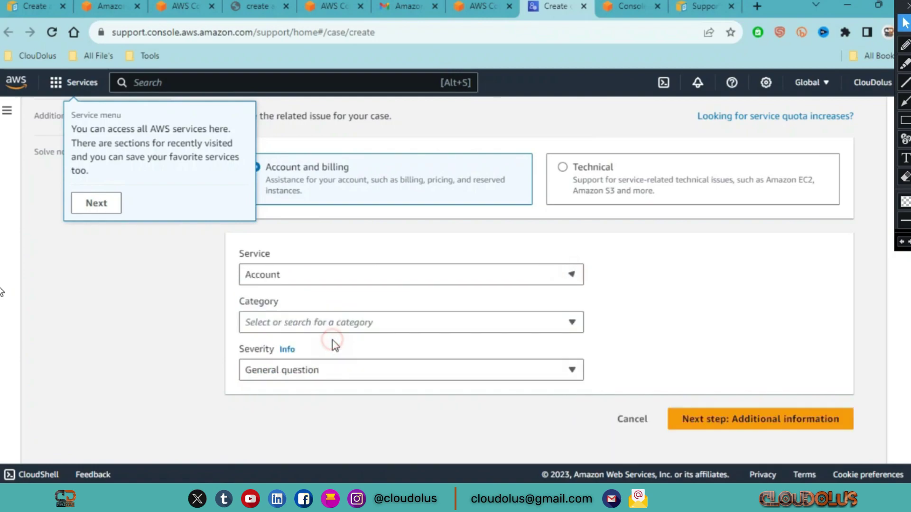
- Set the case category to Security and continue to the additional information form
left_click(561, 322)
scroll(524, 261, "down", 3)
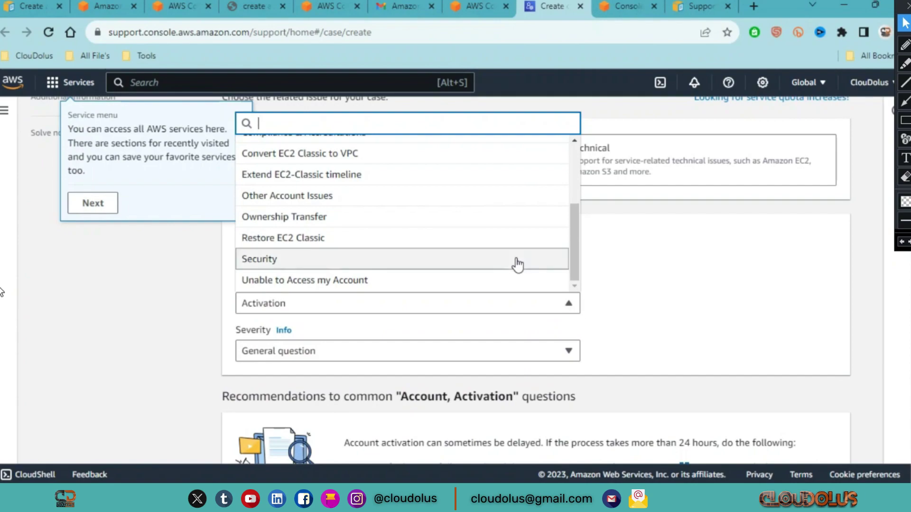
left_click(521, 263)
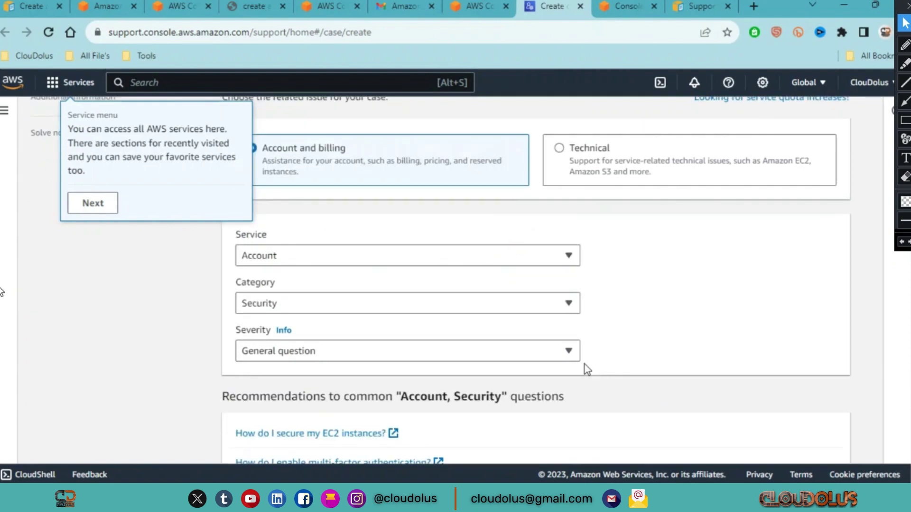
scroll(712, 380, "down", 3)
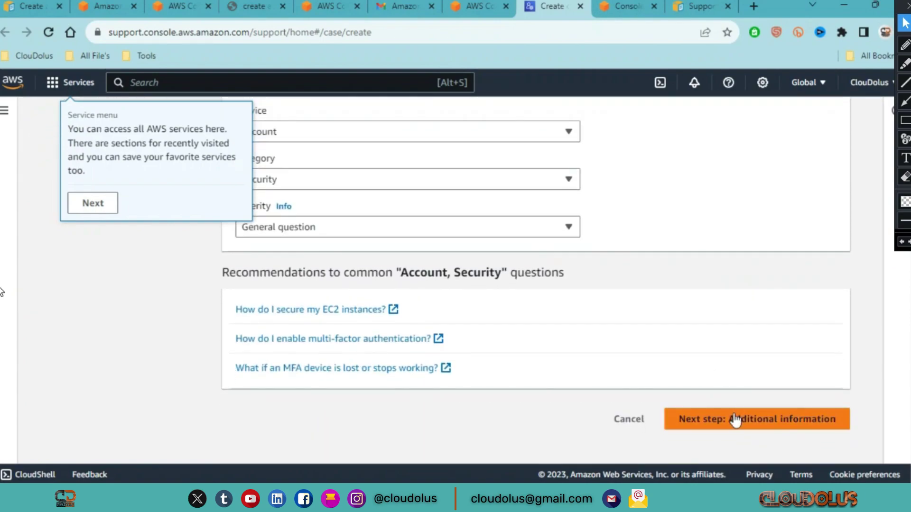
left_click(735, 423)
- Capture and save a screenshot of the error message on the AWS sign-up identity verification page
scroll(736, 415, "down", 3)
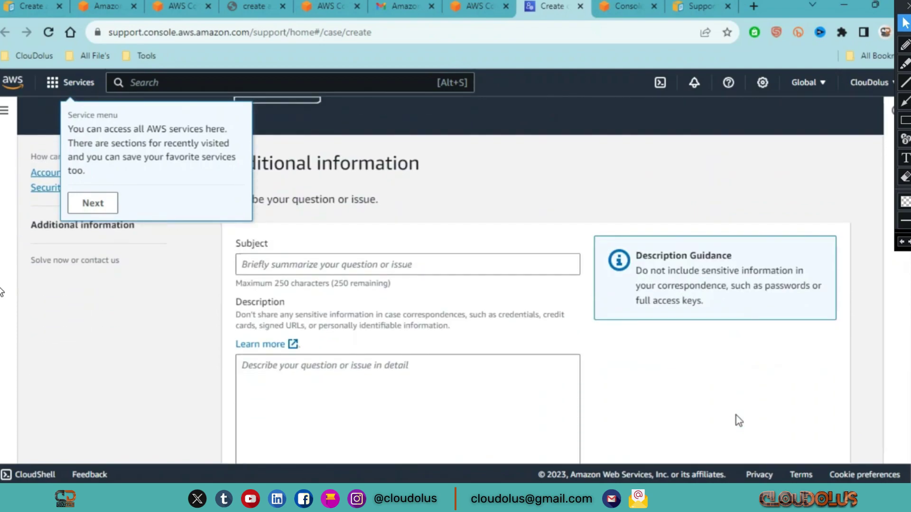
scroll(739, 409, "down", 1)
scroll(726, 418, "down", 2)
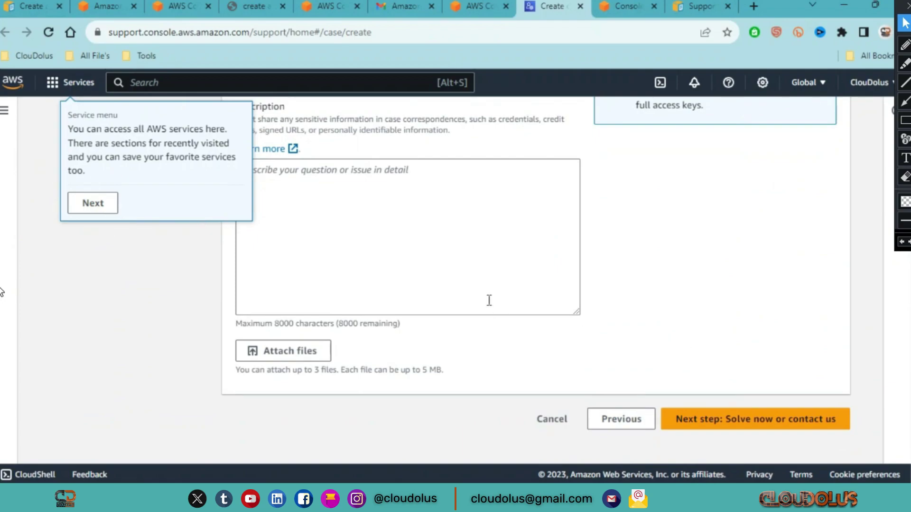
key("ctrl+shift+Tab")
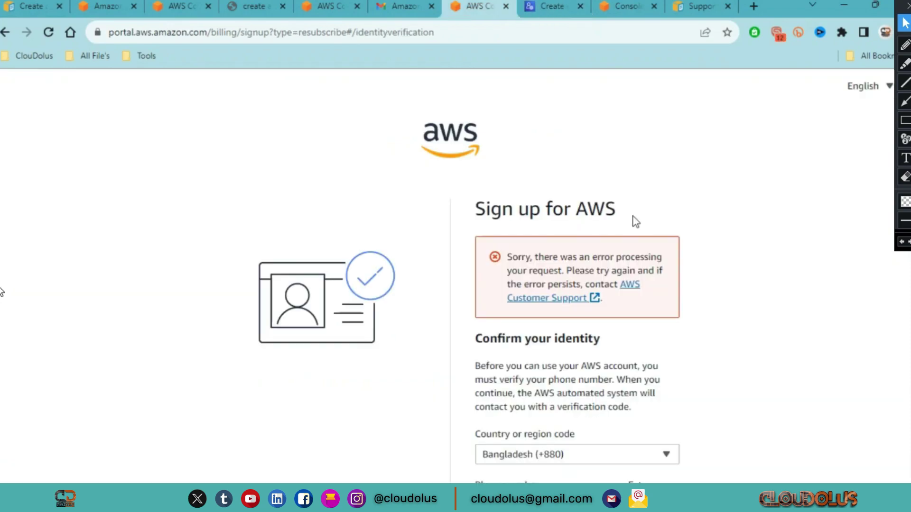
mouse_move(459, 191)
left_mouse_down()
mouse_move(680, 370)
mouse_move(725, 359)
left_mouse_up()
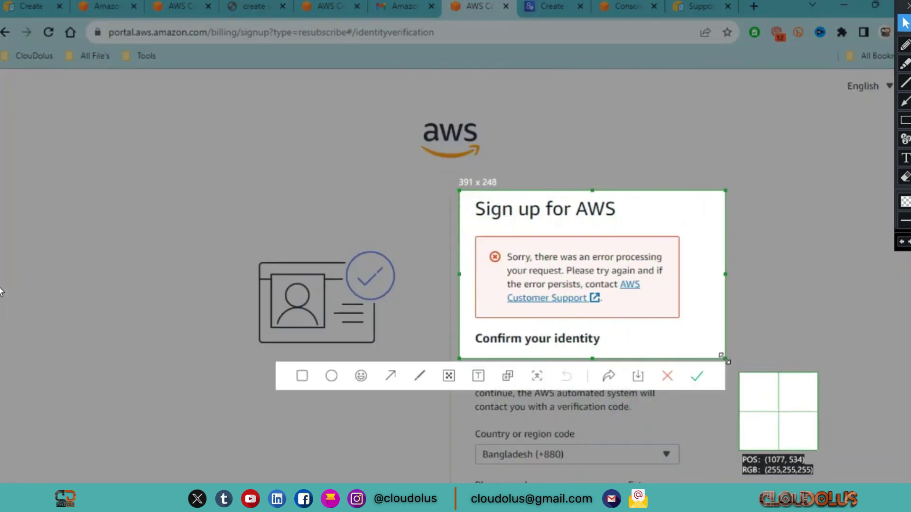
left_click(638, 376)
- Attach the file WeChat Screenshot_20231126204942.png to the support case
key("ctrl+Tab")
left_click(283, 351)
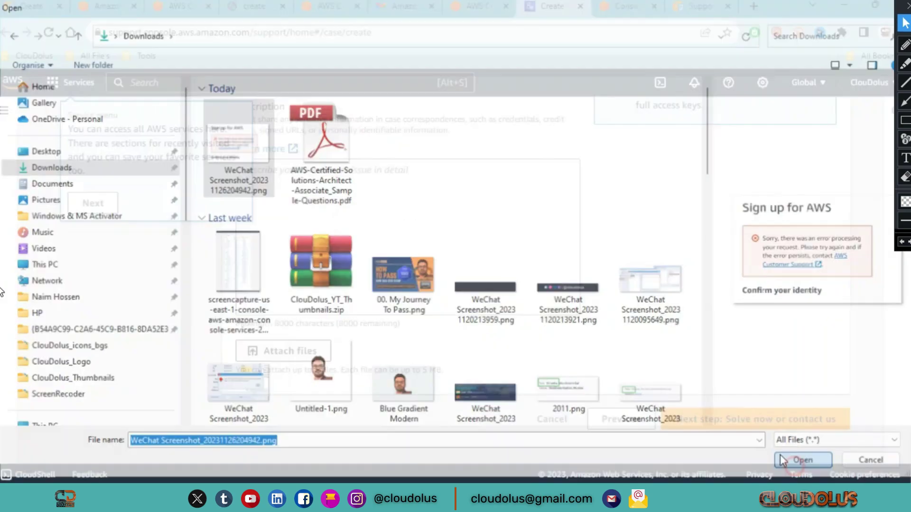
left_click(803, 459)
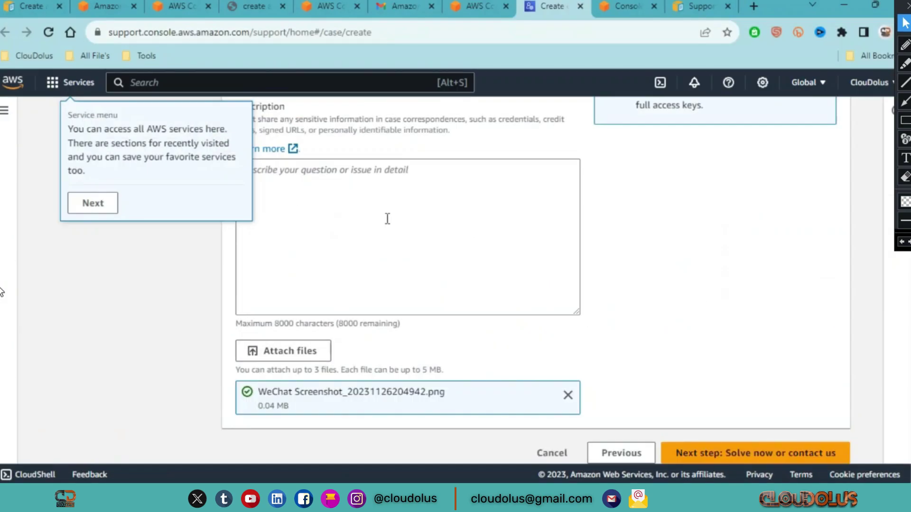
- Enter "Confirm your identity problem." as the subject of the support case
scroll(366, 413, "up", 5)
left_click(382, 289)
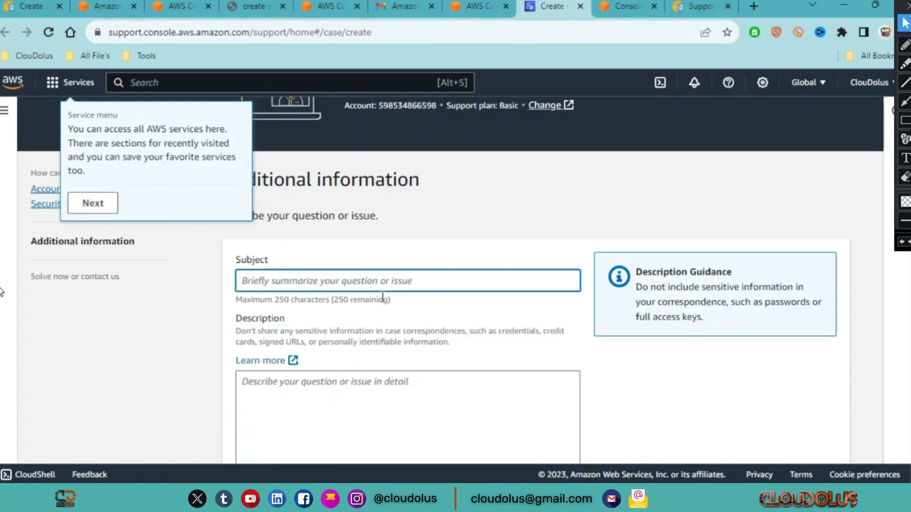
type("Confirm your identity")
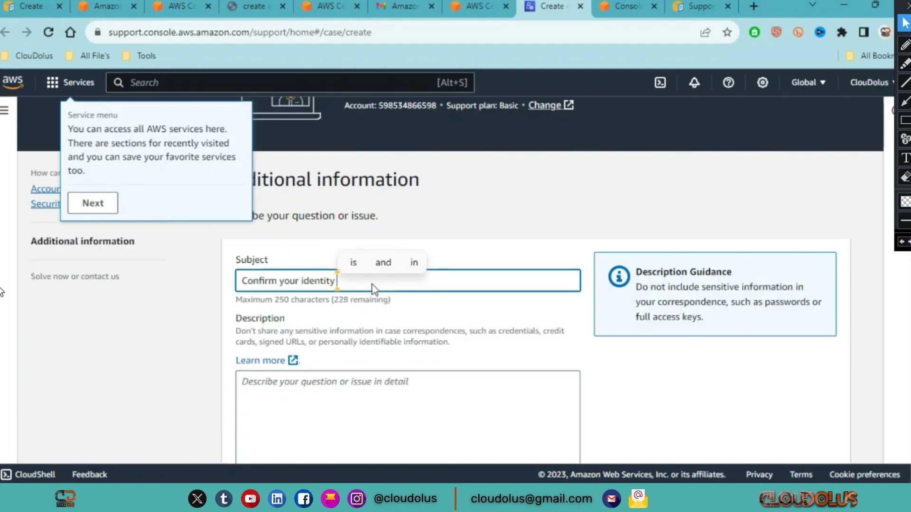
type("pro")
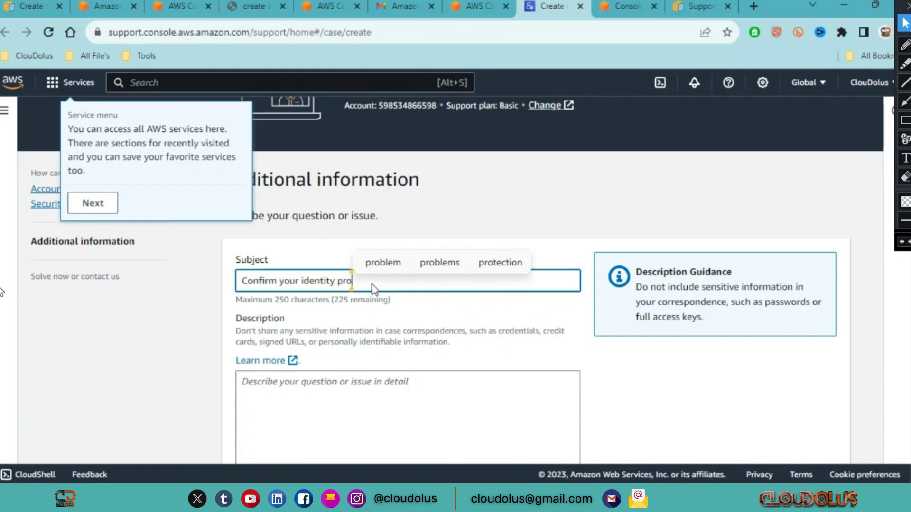
type("blem")
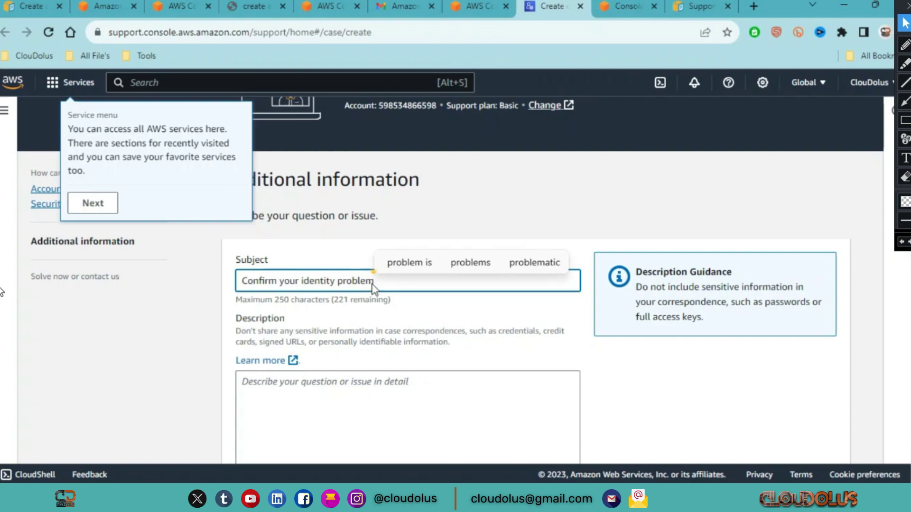
type(".")
- Begin the case description with the greeting "Hello support," and start a new line of text below it
scroll(372, 288, "down", 3)
left_click(357, 389)
type("Hello ")
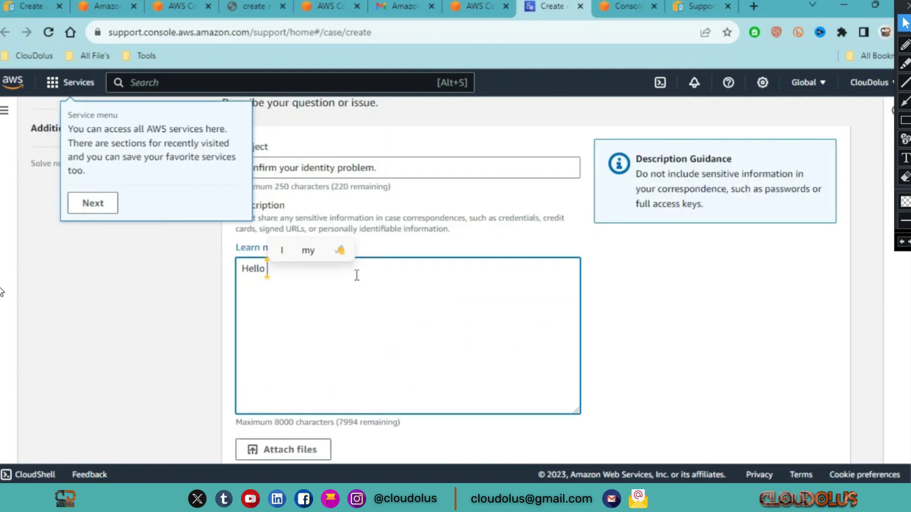
type("suppor")
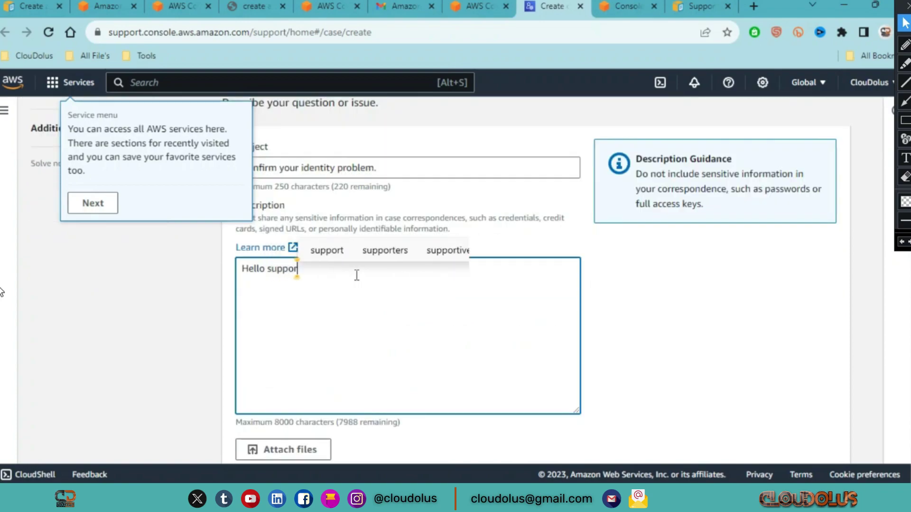
type("t,")
key("Return")
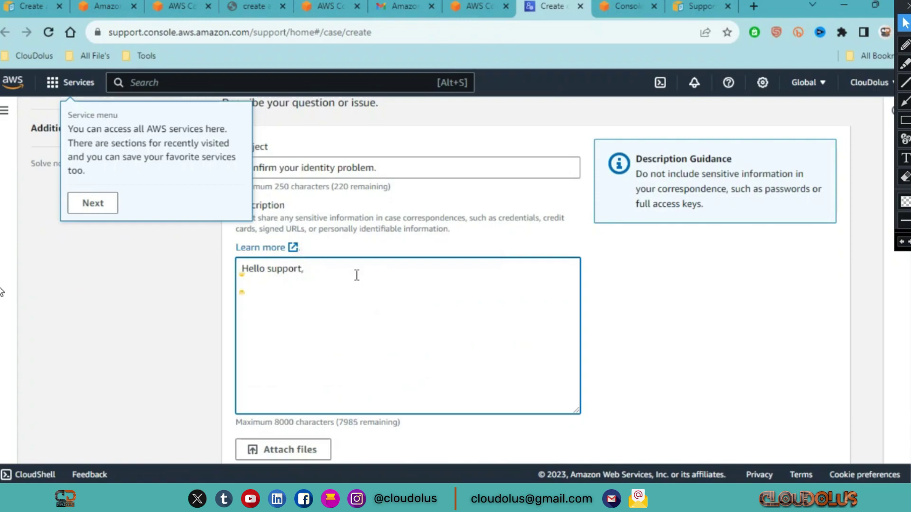
type("Th")
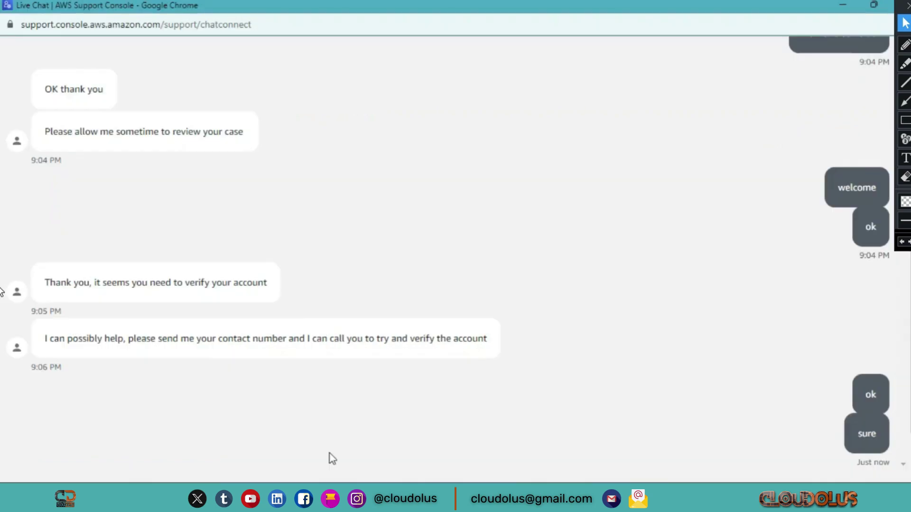
- Reply to the support agent in the live chat with the messages "sure" and "thanks for all dear"
scroll(330, 454, "down", 1)
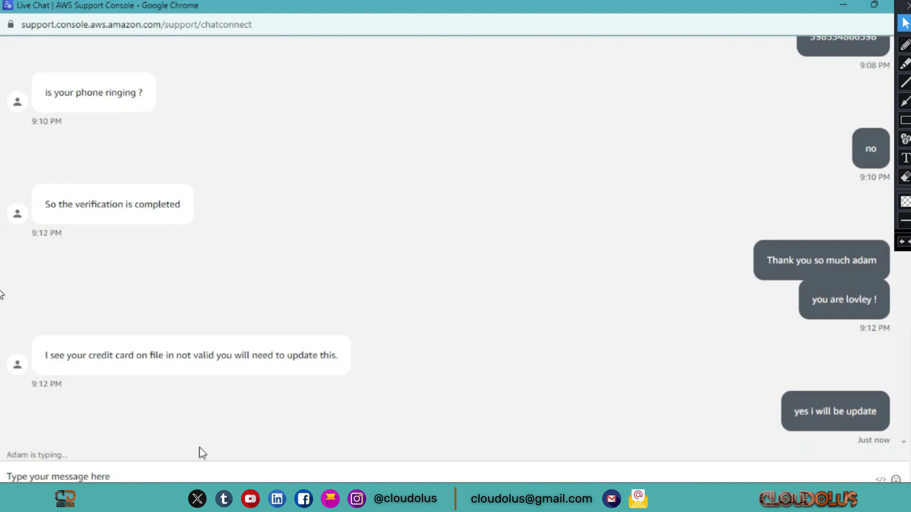
left_click(173, 451)
type("sure")
key("Return")
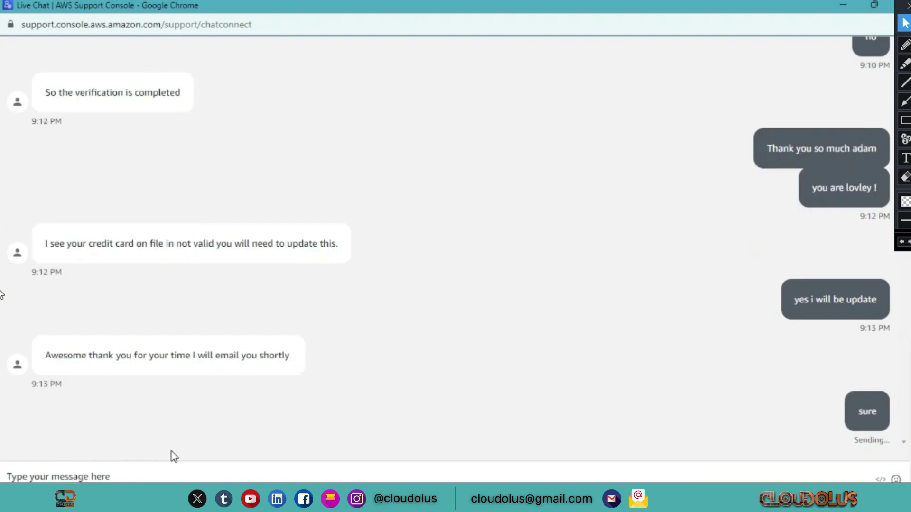
type("thanks")
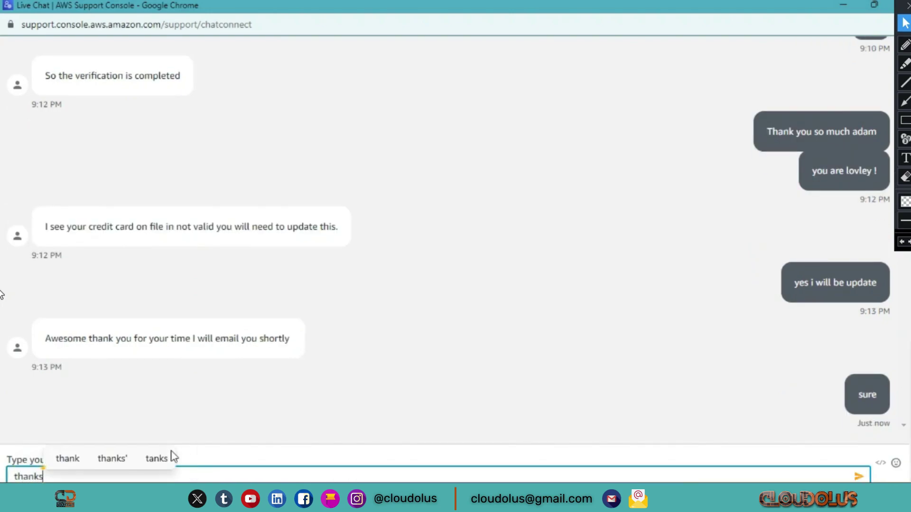
type(" for all dear")
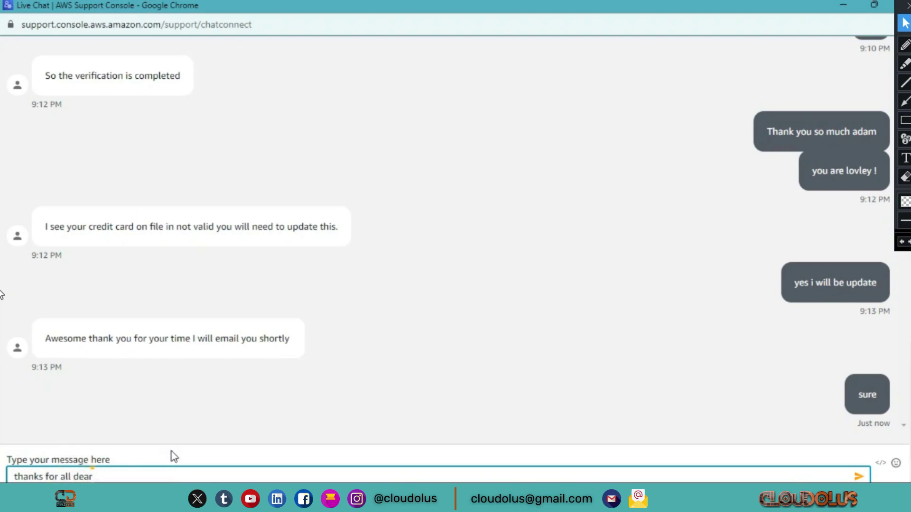
key("Return")
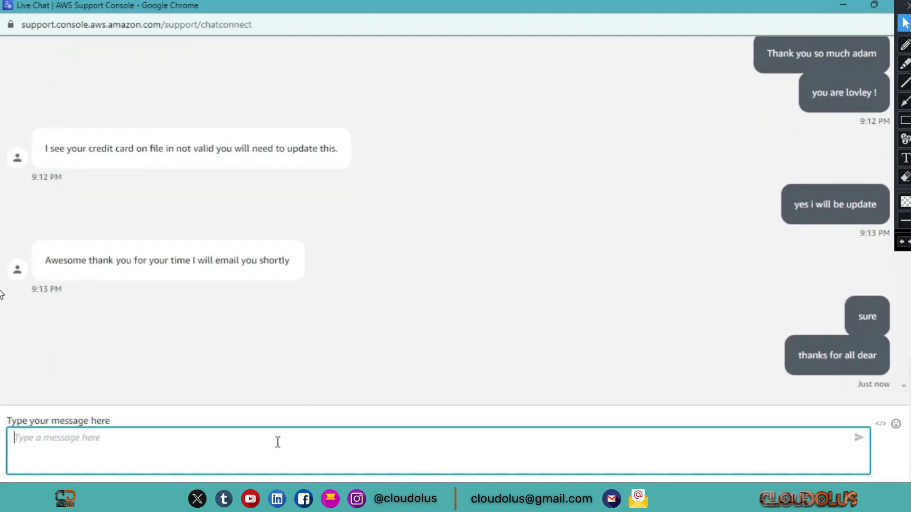
- Ask the support agent in the live chat whether it is okay to leave for now
left_click(253, 443)
type("o")
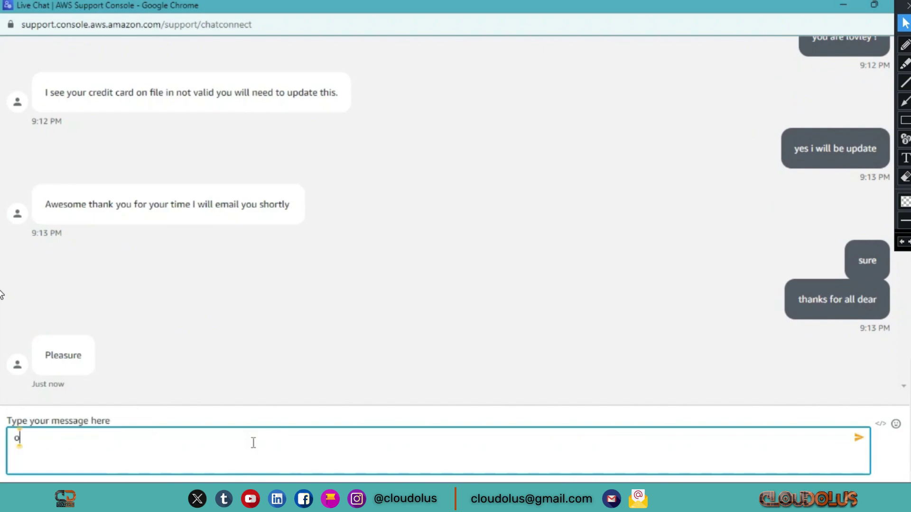
type("key can i leave for now adam?")
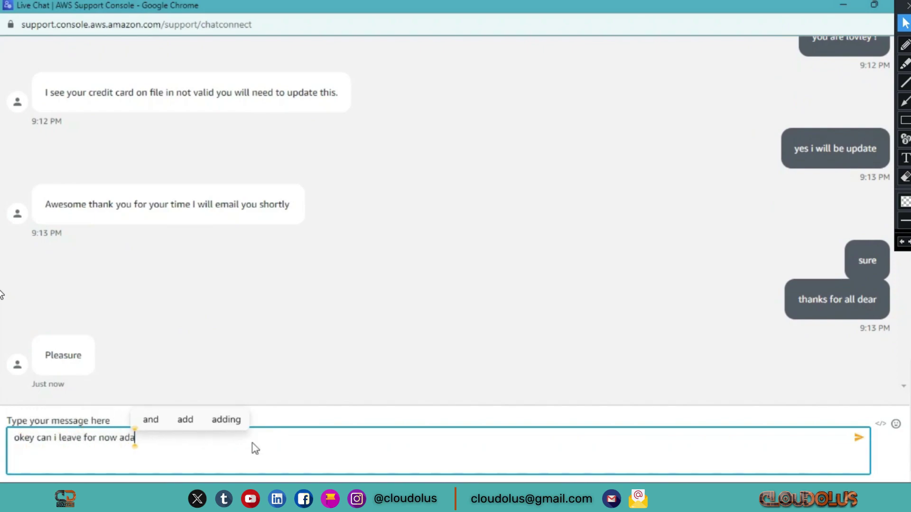
key("Return")
- Send the closing messages "thanks have a good day too.." and "bye" in the live chat
type("thanks have")
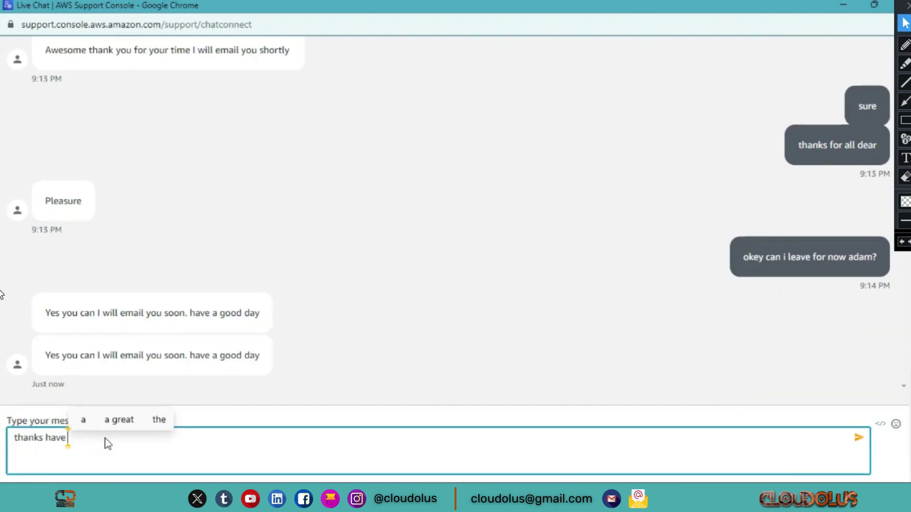
type(" a good day too..")
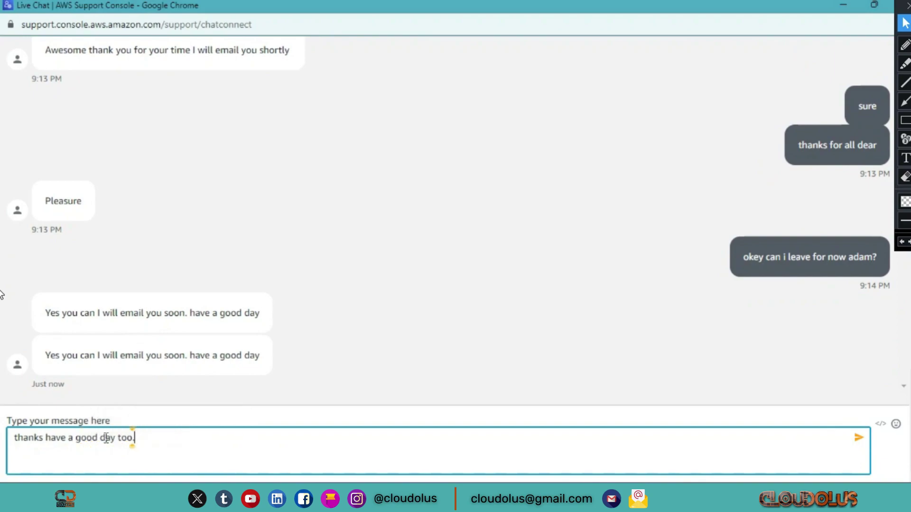
key("Return")
type("bye")
key("Return")
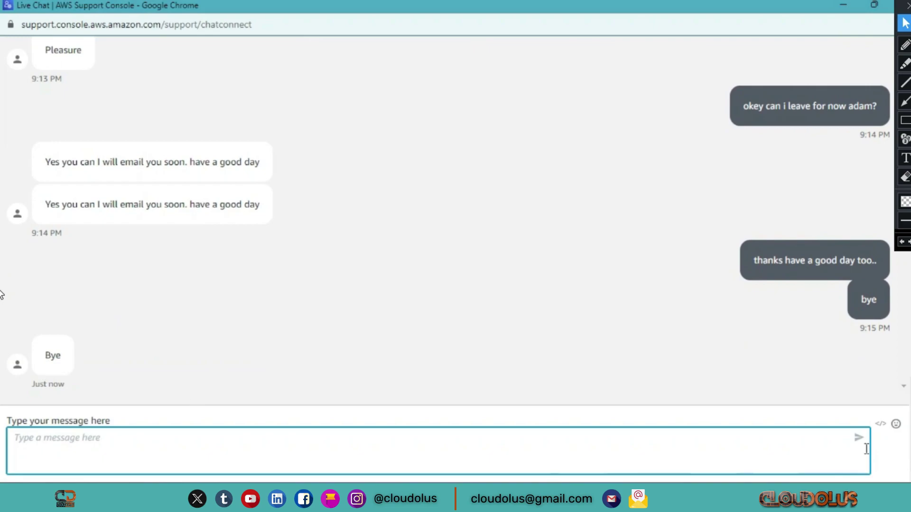
- Pick the thumbs-up emoji from the frequently used ones for the chat message
left_click(904, 429)
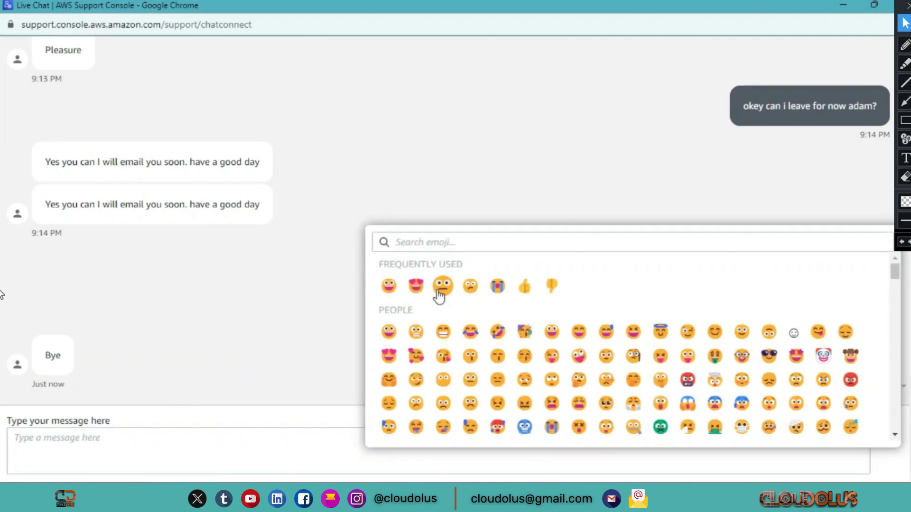
left_click(524, 286)
scroll(545, 332, "down", 5)
scroll(569, 382, "up", 3)
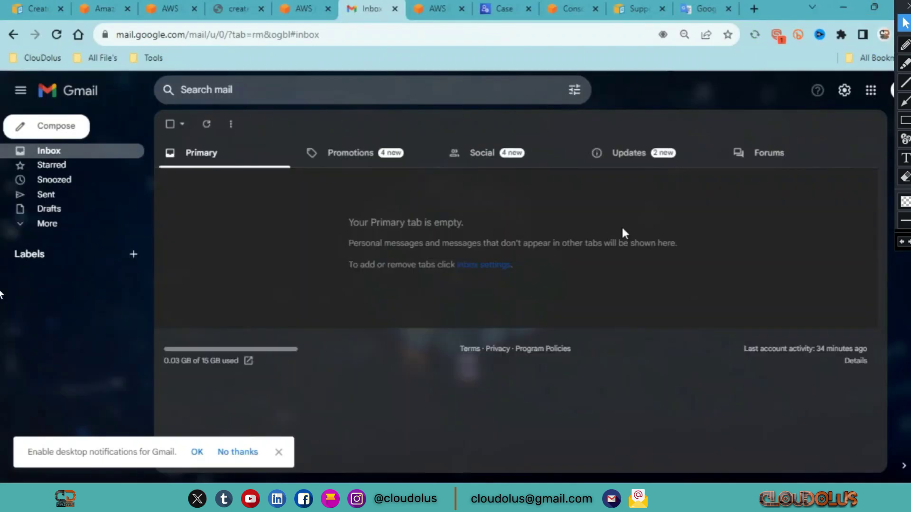
- In Gmail's Updates category, check the new correspondence email and open the Amazon Web Services email about the newly opened support case
left_click(628, 153)
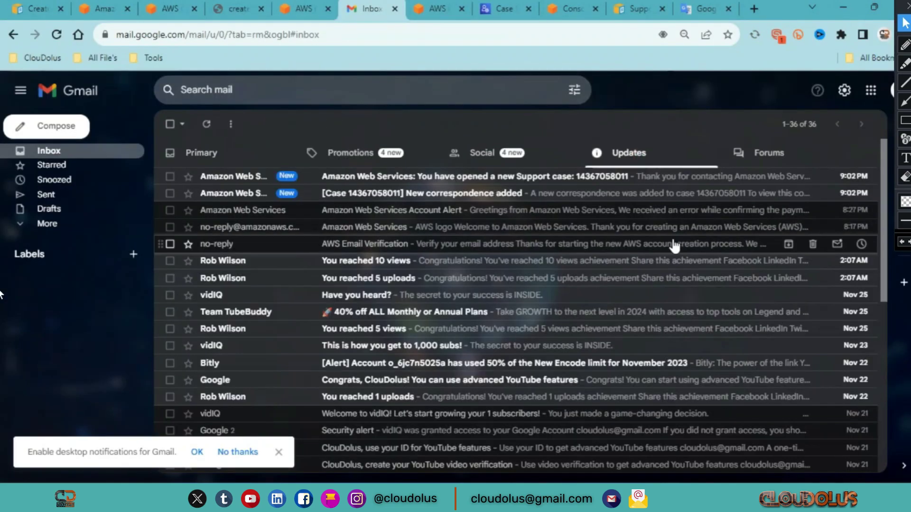
left_click(597, 211)
scroll(594, 243, "down", 1)
scroll(593, 243, "up", 1)
key("u")
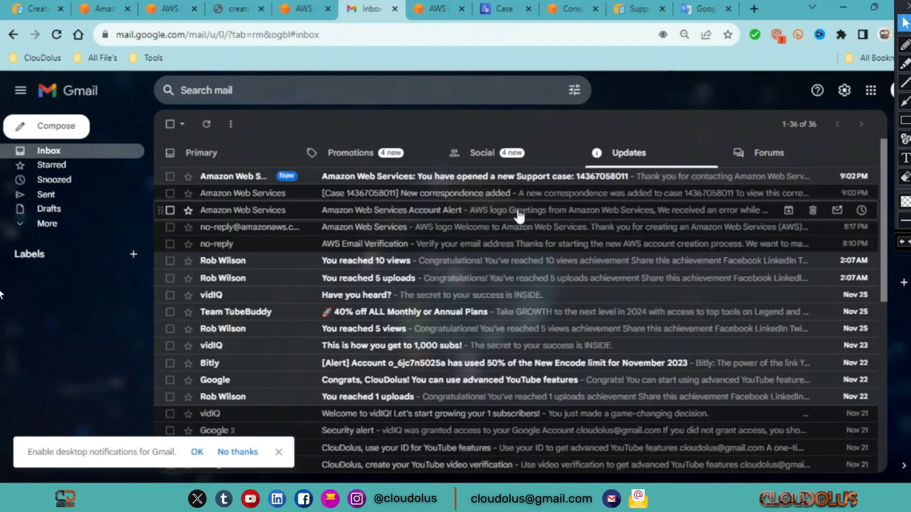
left_click(593, 179)
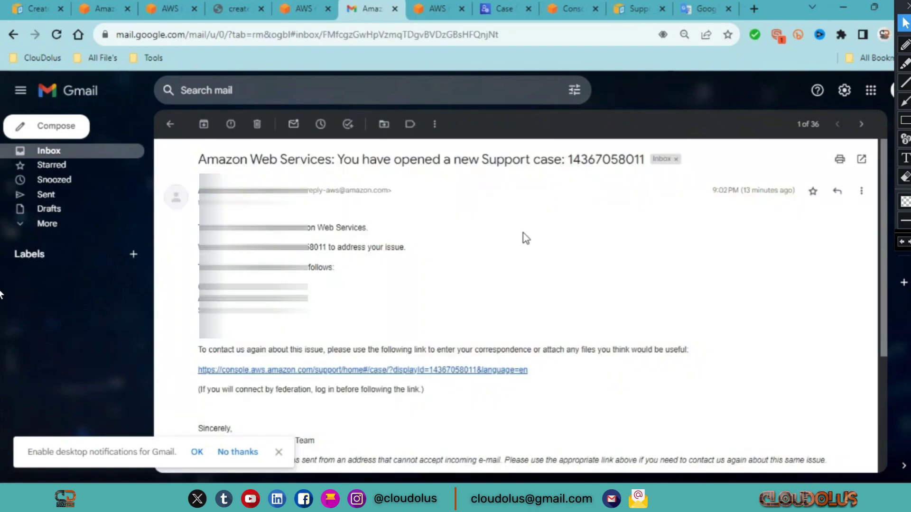